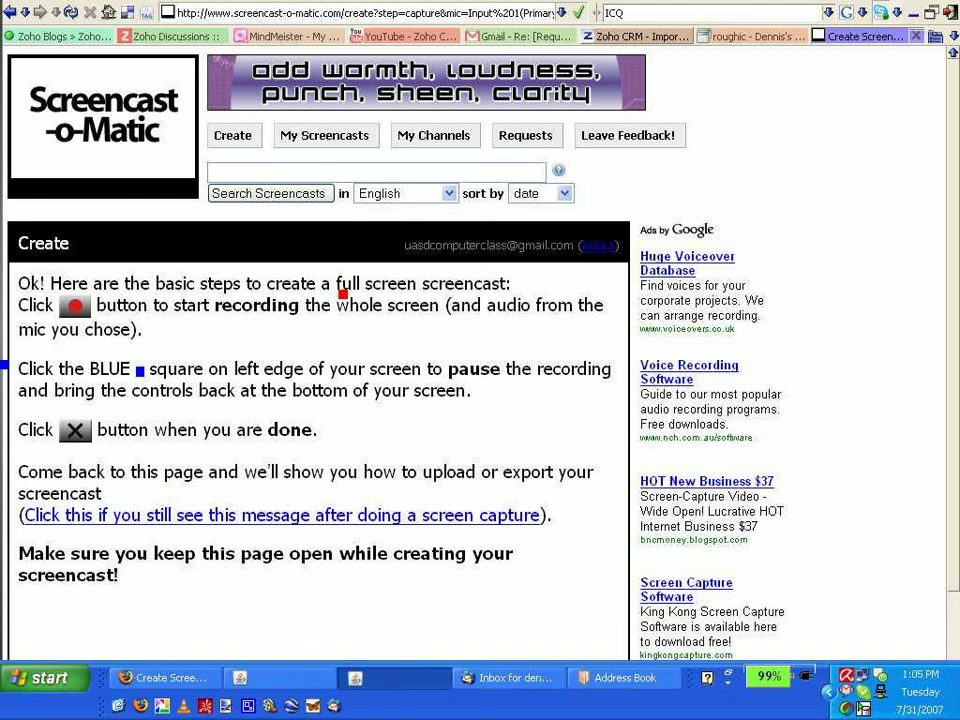
- Choose test.csv from the Desktop as the contacts import file, leaving Workflow Task as None
click(632, 38)
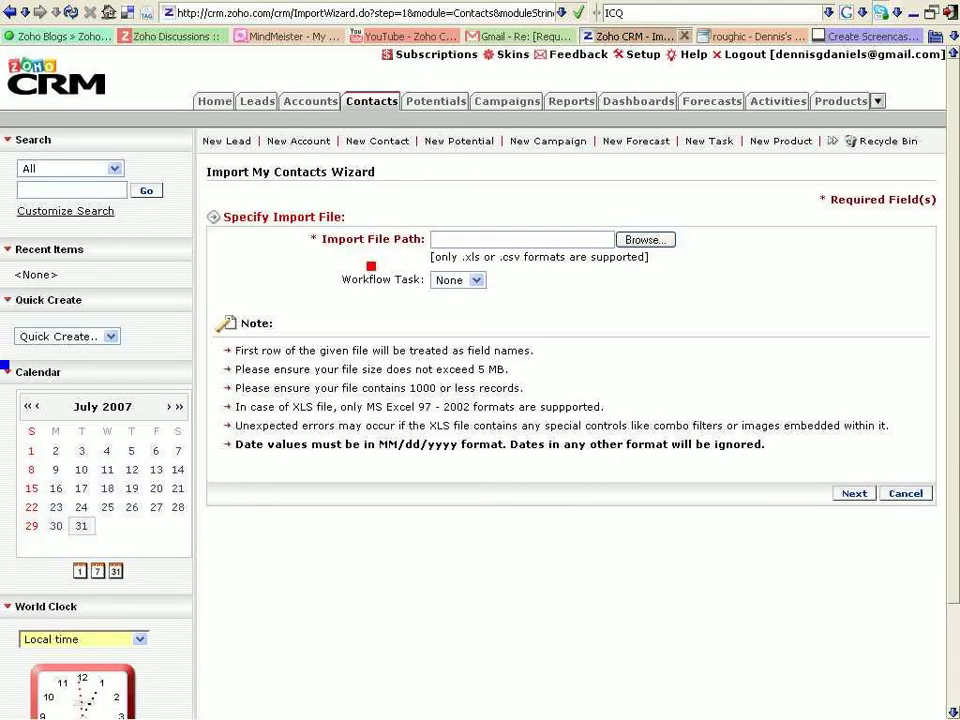
click(646, 241)
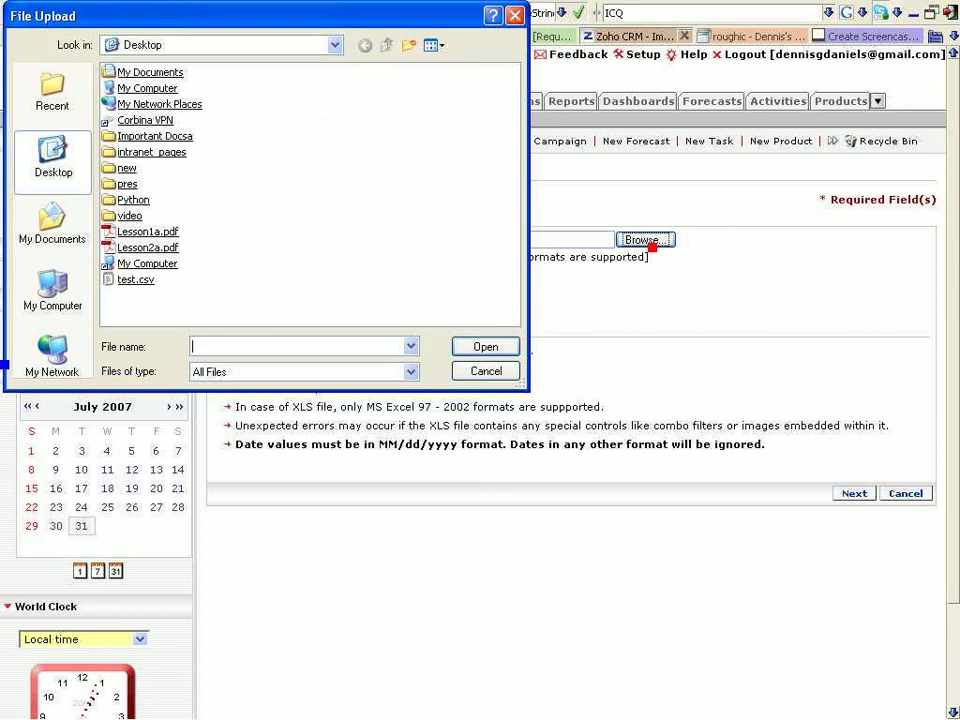
double_click(140, 281)
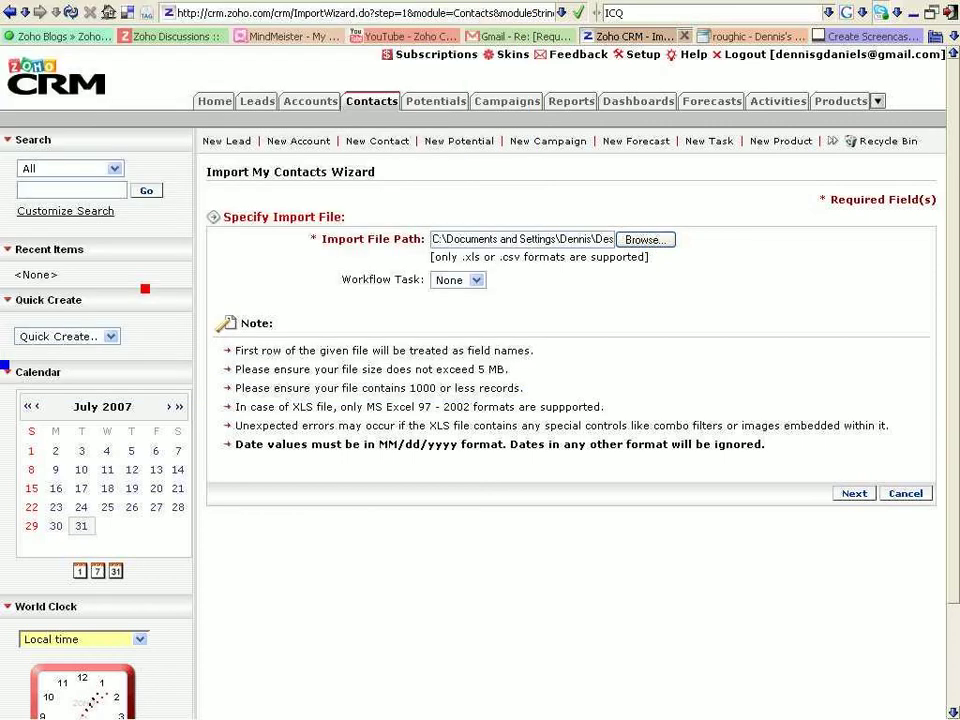
click(475, 280)
click(448, 294)
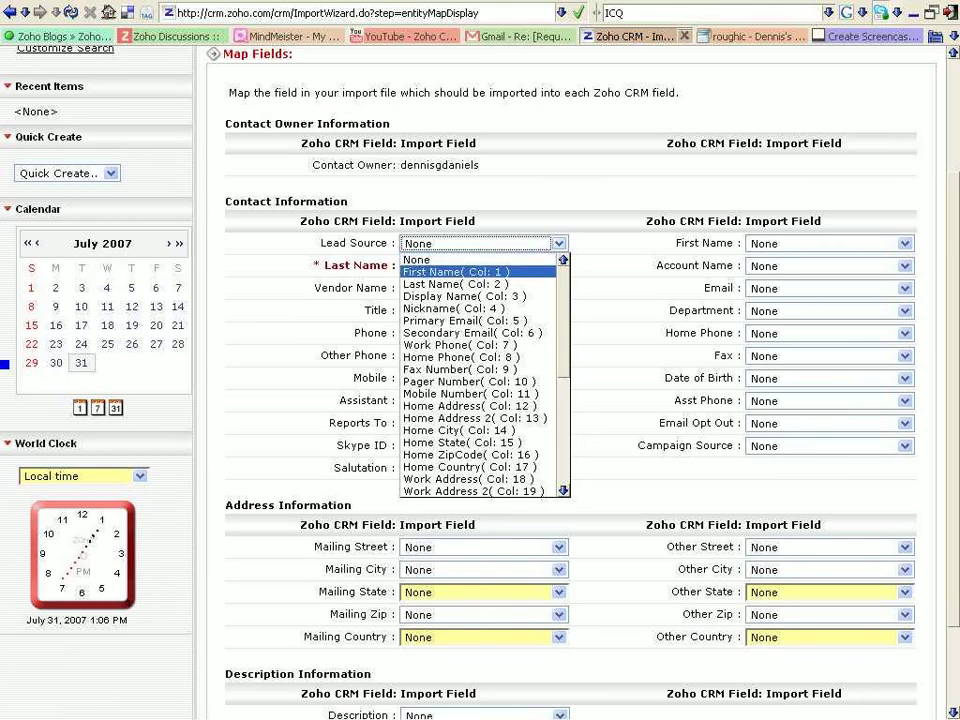
- Map the Last Name and First Name columns, leaving Lead Source, Account Name and Title unmapped
click(578, 272)
click(561, 267)
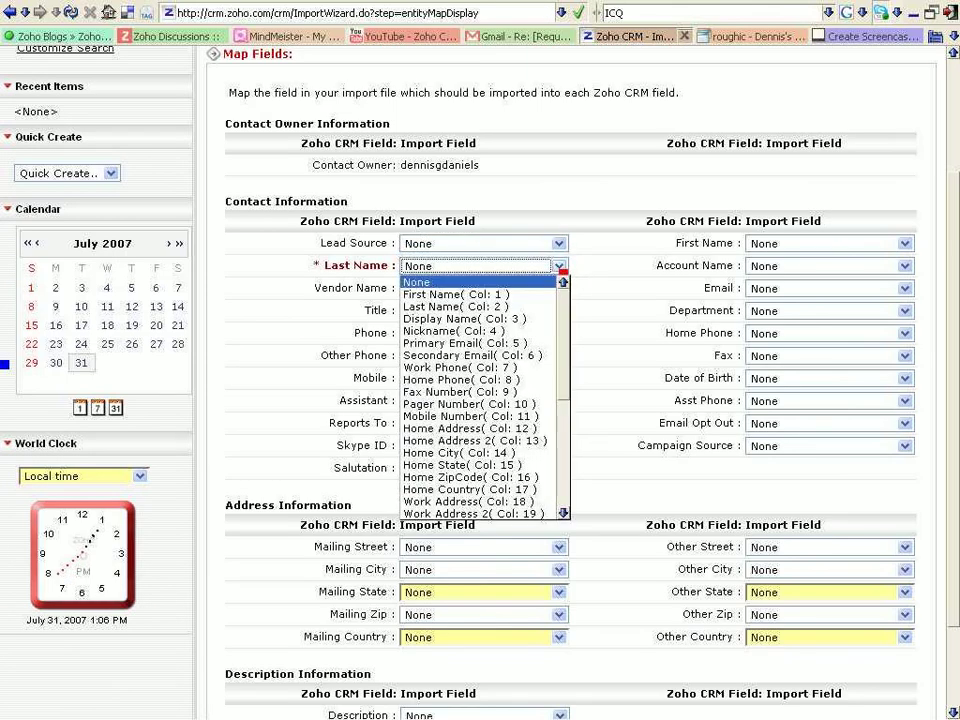
click(455, 306)
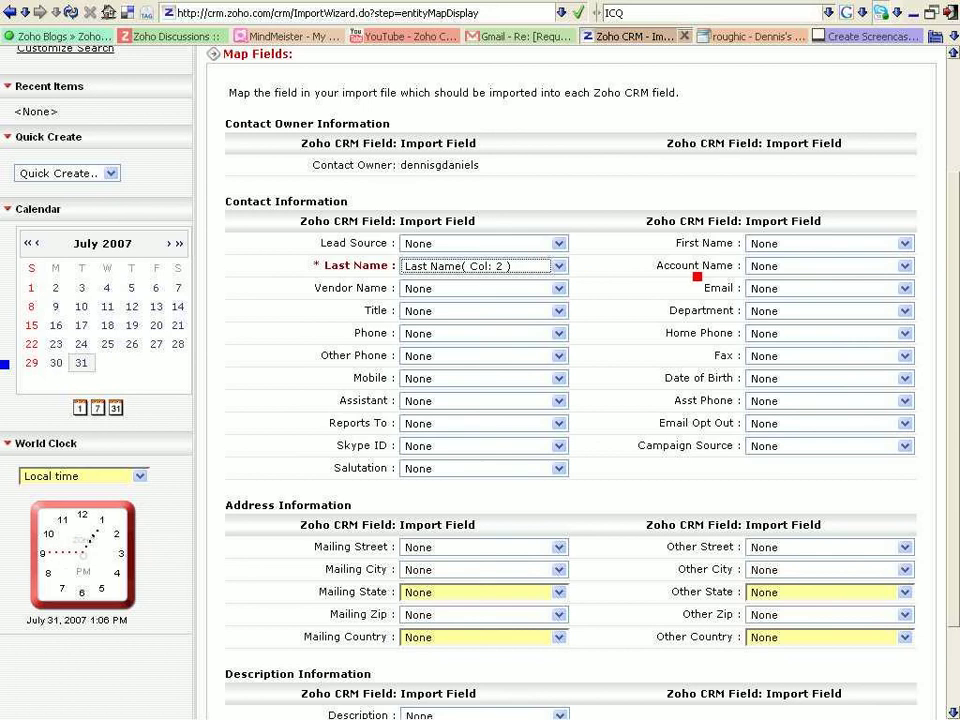
click(904, 243)
click(880, 272)
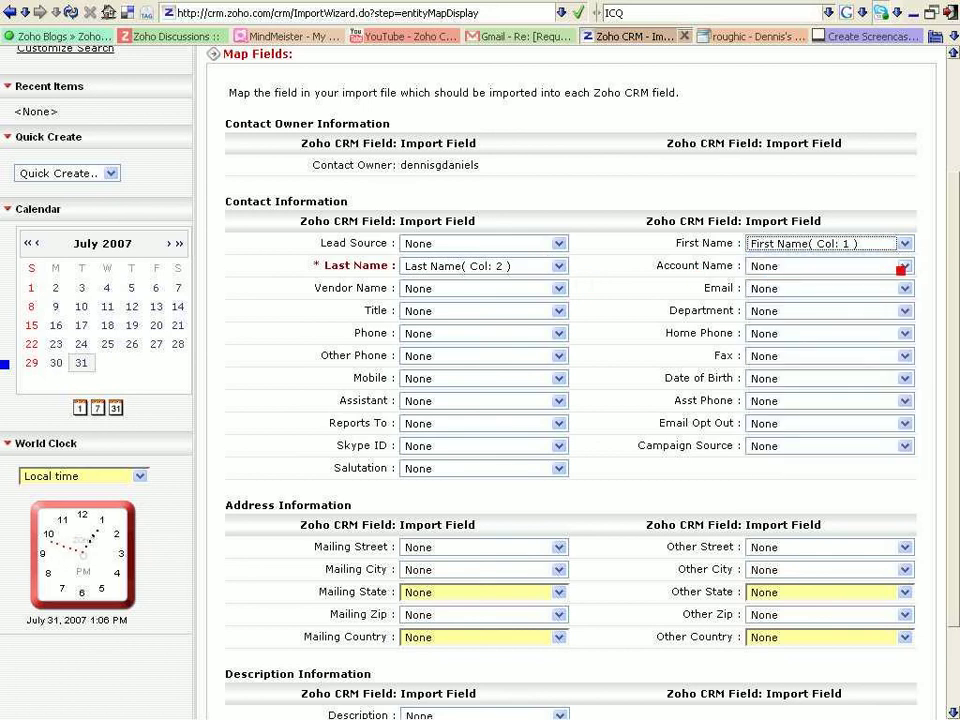
click(845, 267)
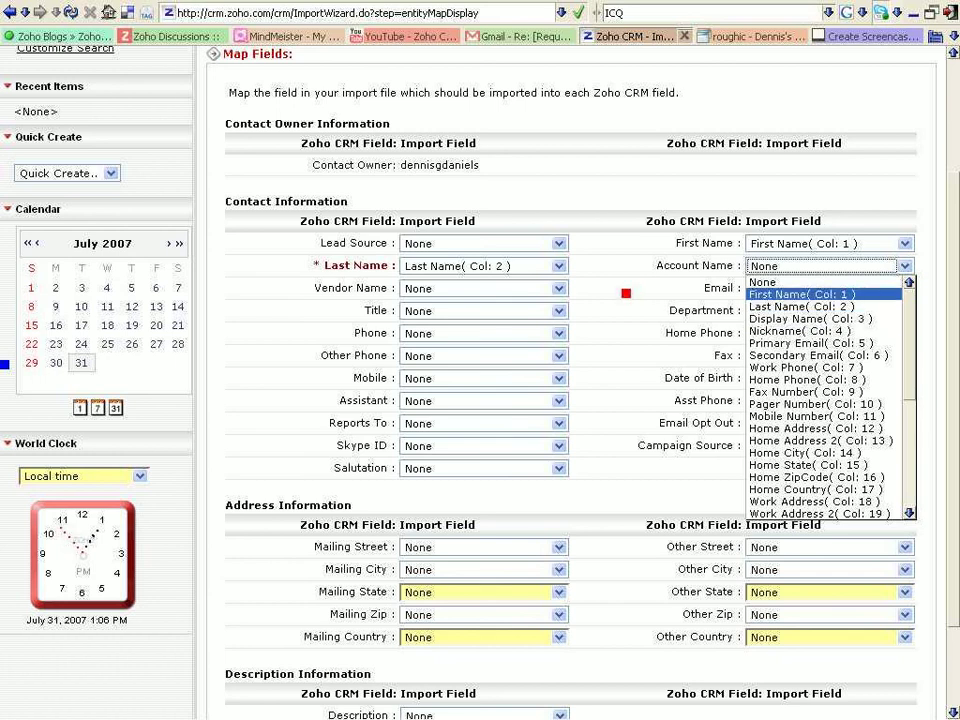
click(618, 293)
click(562, 316)
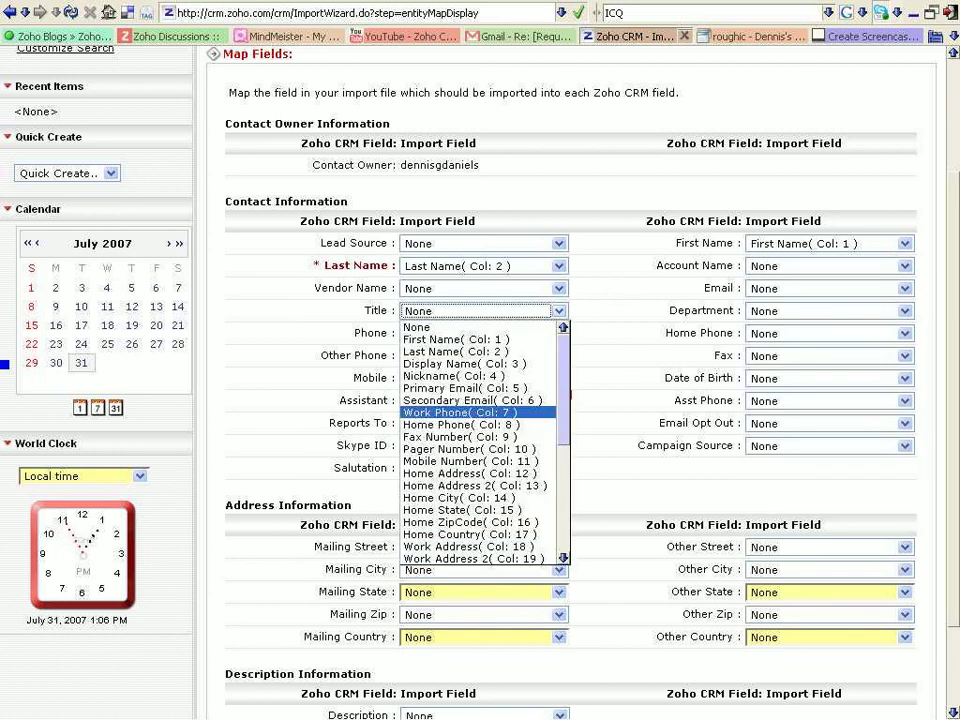
scroll(563, 426, down, 5)
scroll(563, 426, up, 4)
click(615, 334)
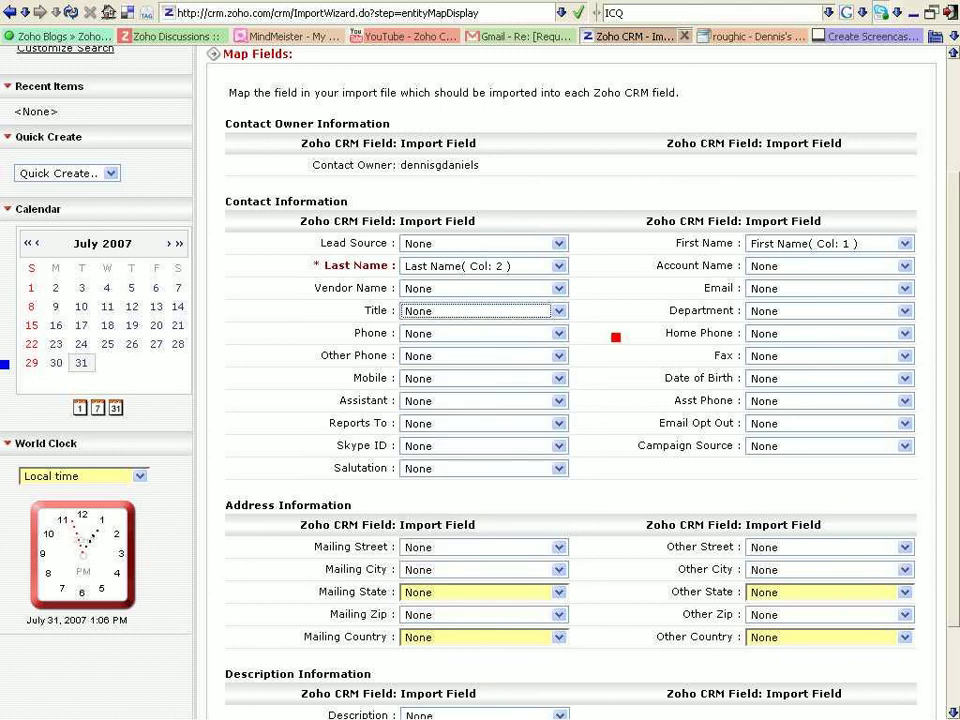
- Map Work Phone to Phone, Home Phone to Home Phone, Mobile Number to Mobile; leave Other Phone None
click(565, 338)
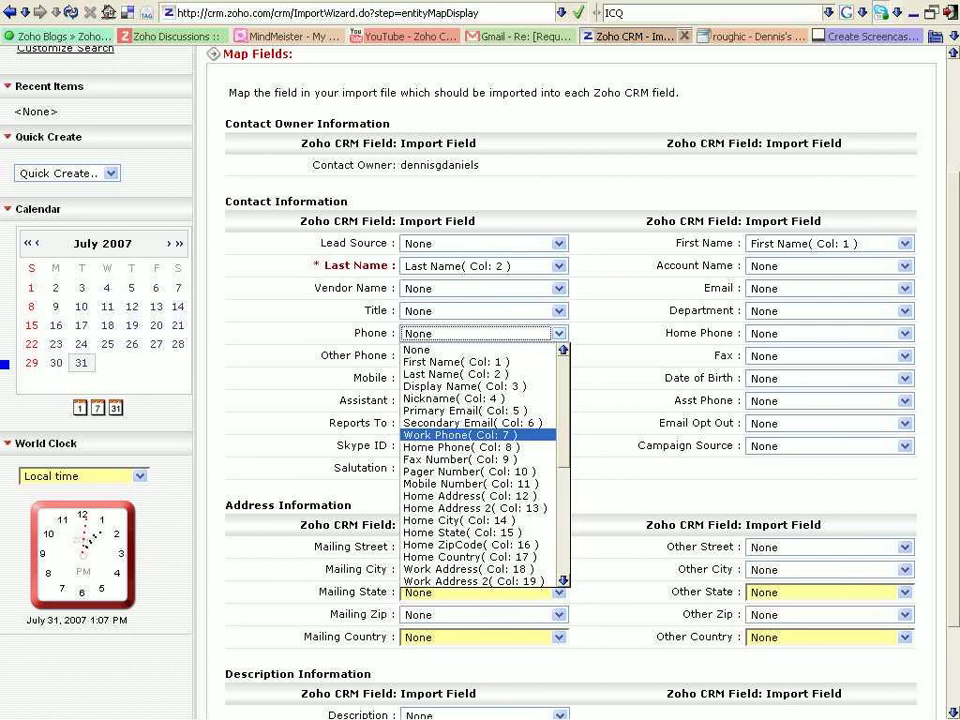
click(540, 435)
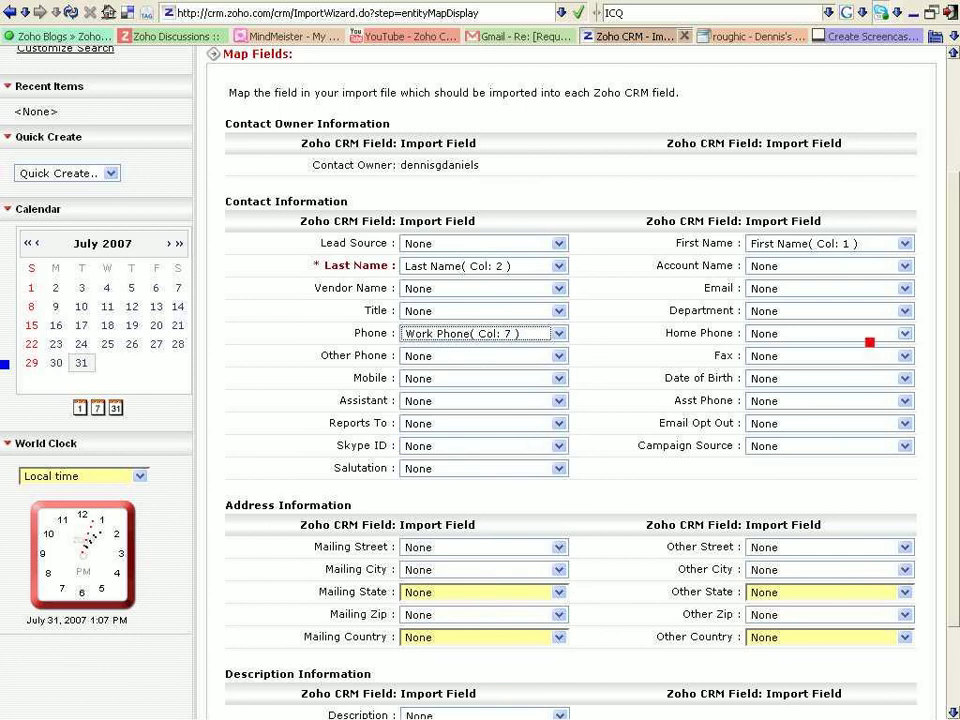
click(905, 334)
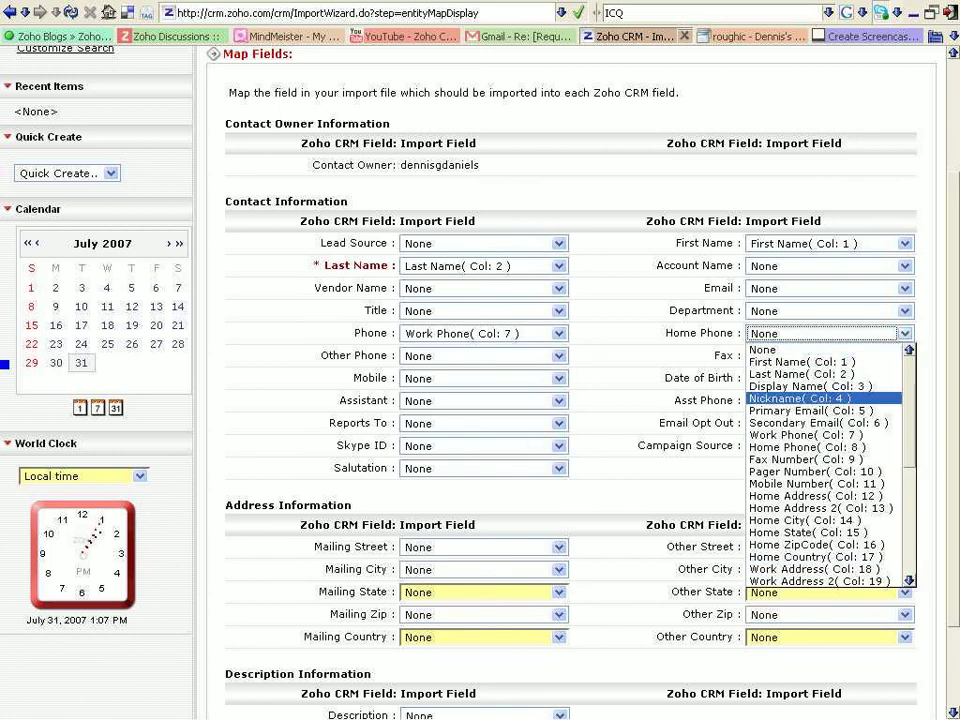
click(820, 447)
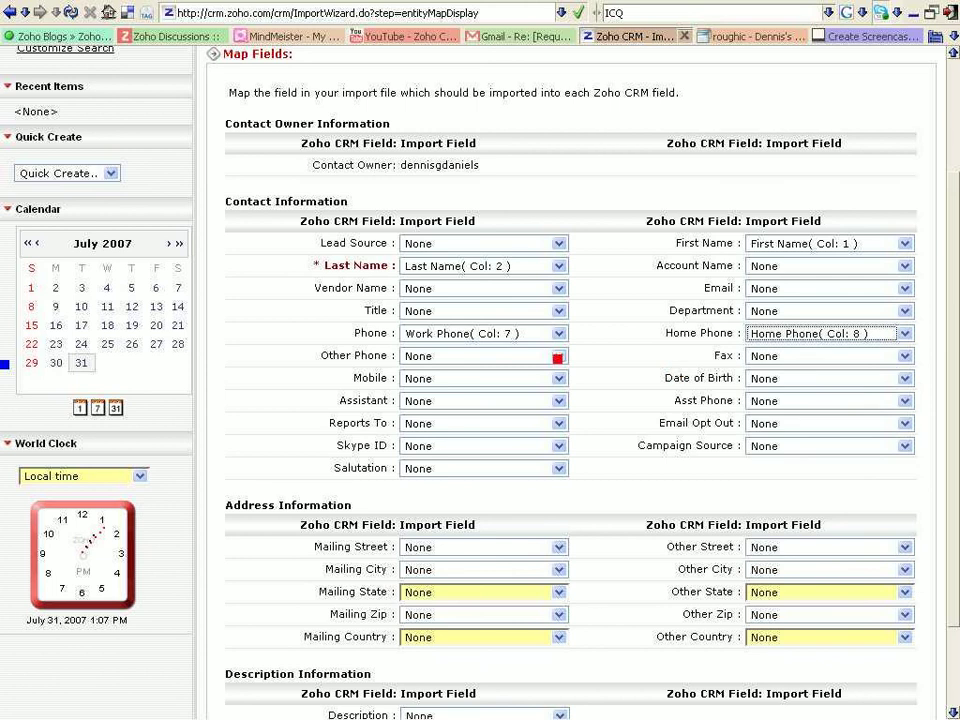
click(558, 356)
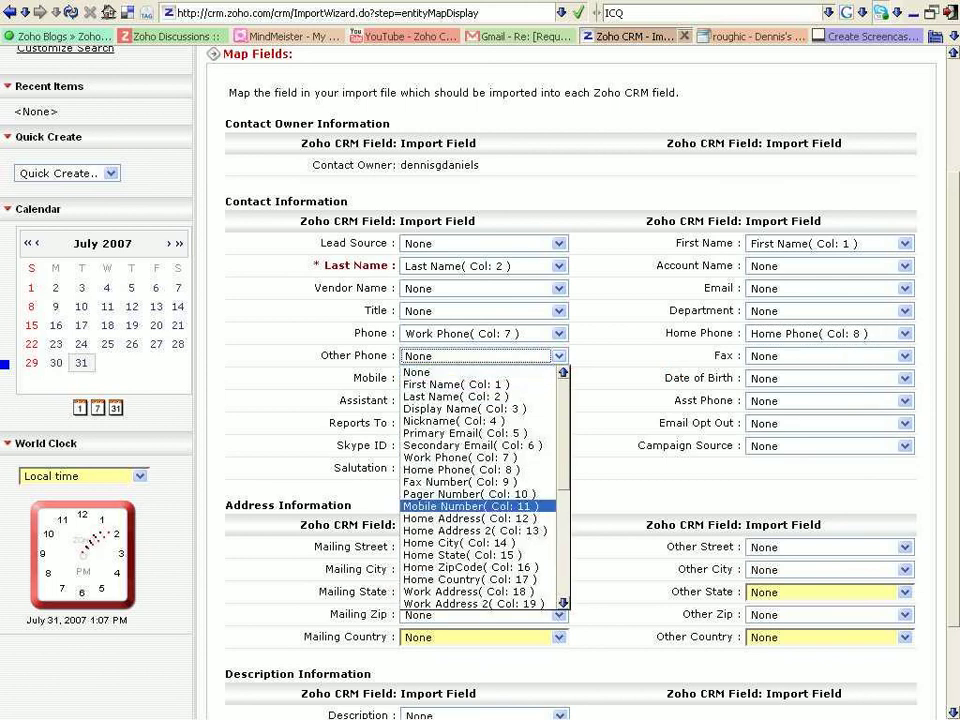
click(470, 506)
click(558, 379)
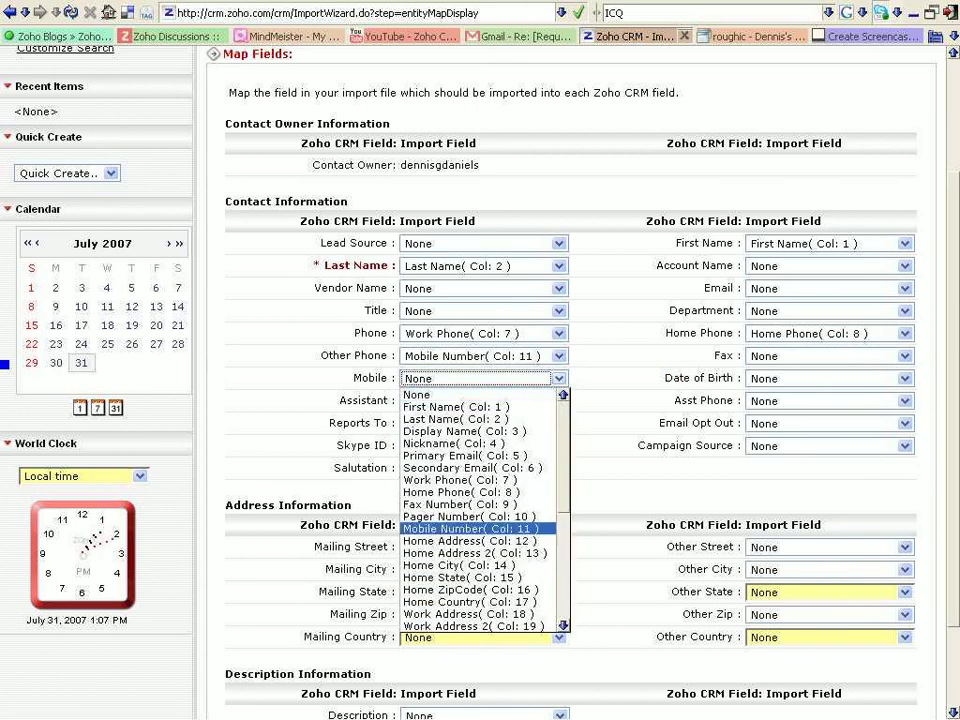
click(514, 528)
click(556, 361)
click(544, 364)
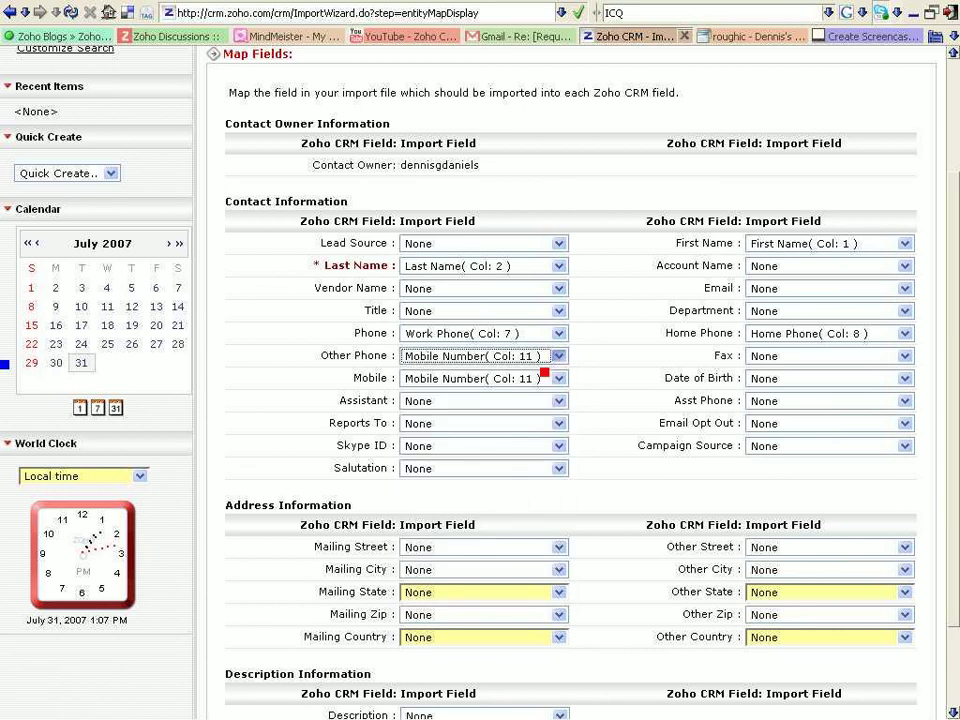
click(556, 357)
click(560, 371)
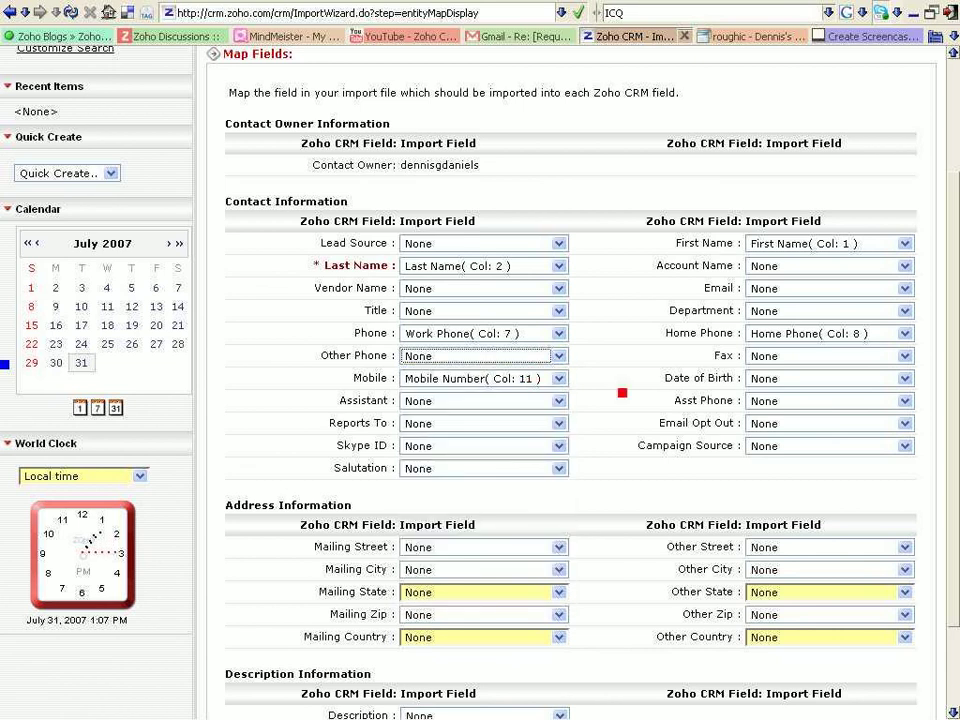
- Map the Fax Number column to Fax and Birth Year to Date of Birth
click(833, 356)
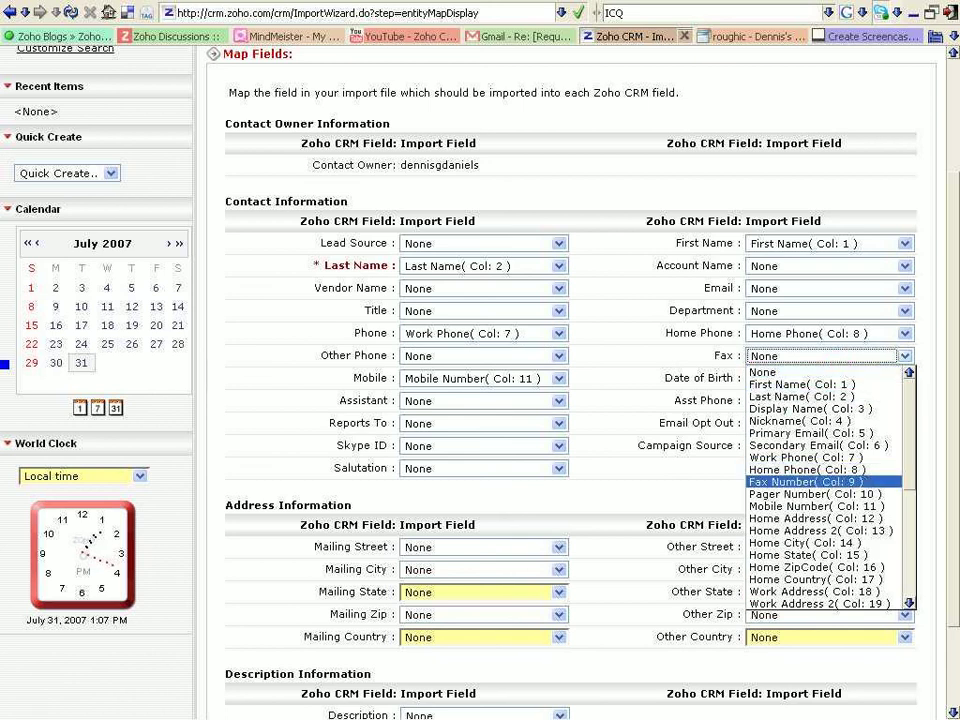
click(870, 482)
click(906, 379)
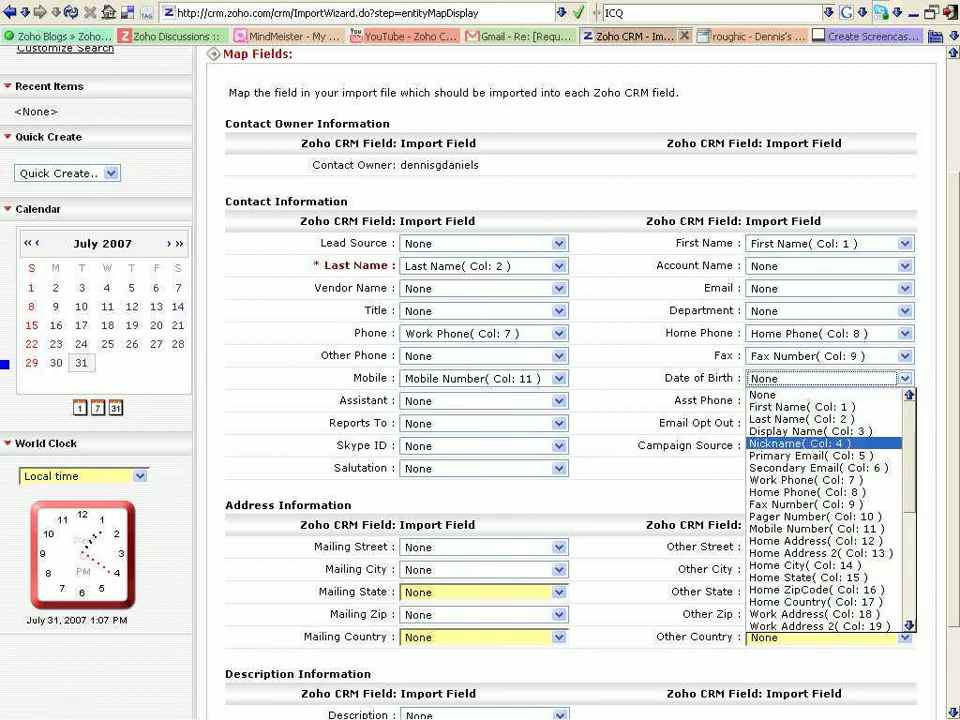
scroll(920, 560, down, 6)
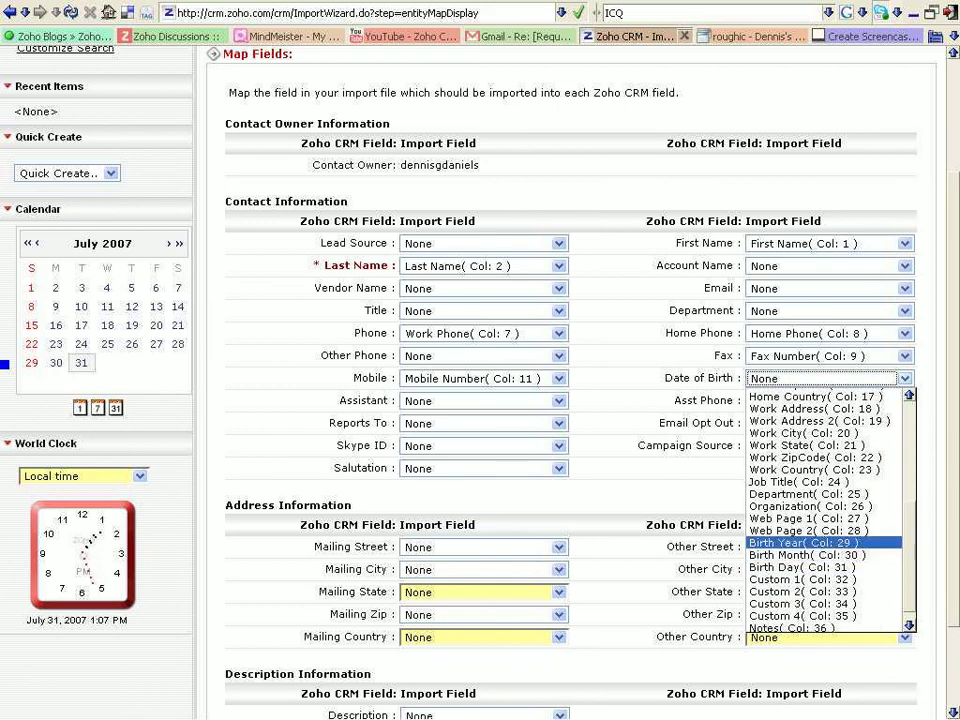
click(818, 542)
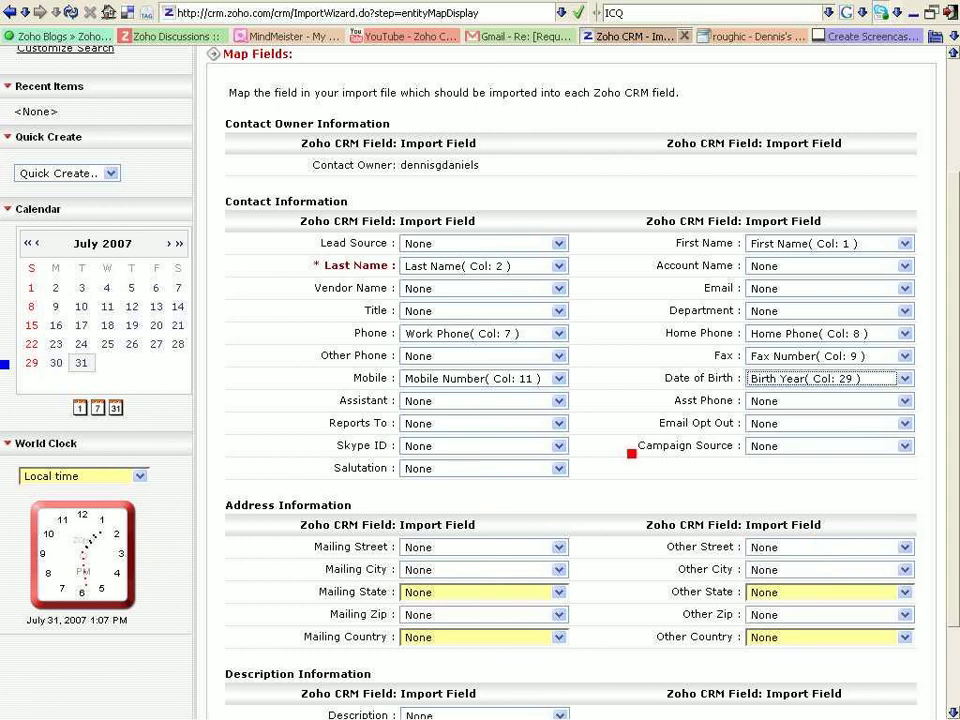
scroll(643, 450, down, 2)
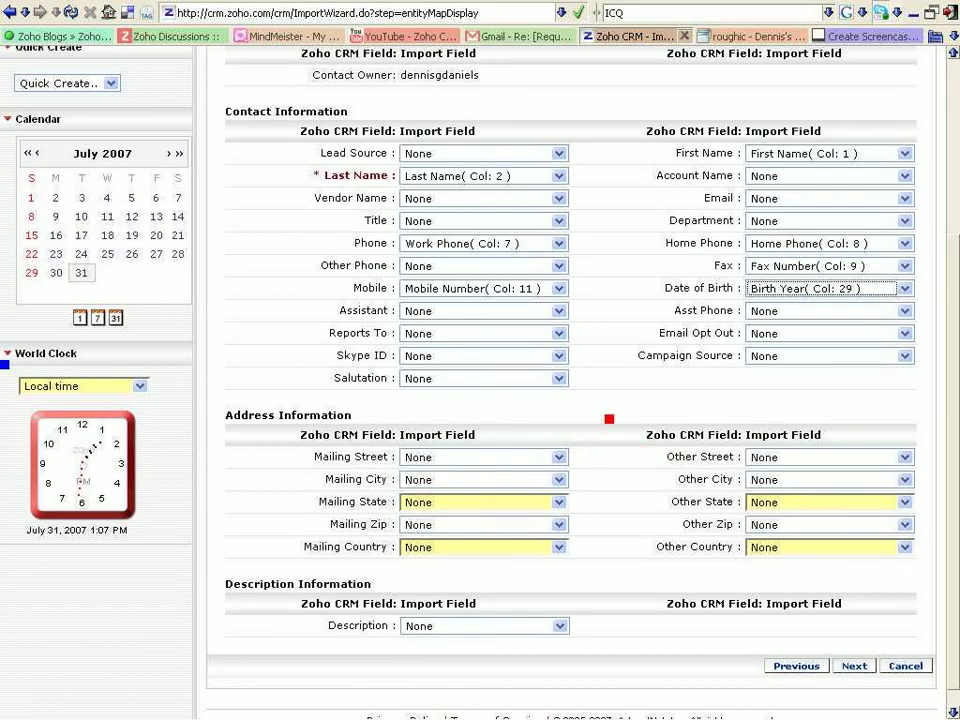
scroll(611, 422, up, 2)
scroll(629, 328, down, 3)
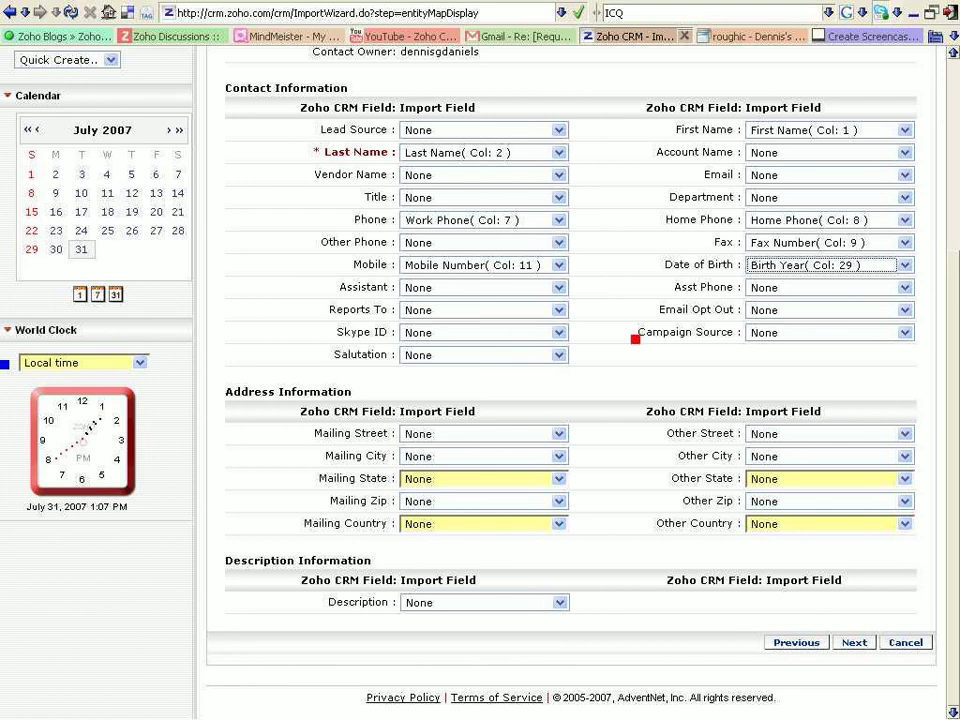
click(558, 333)
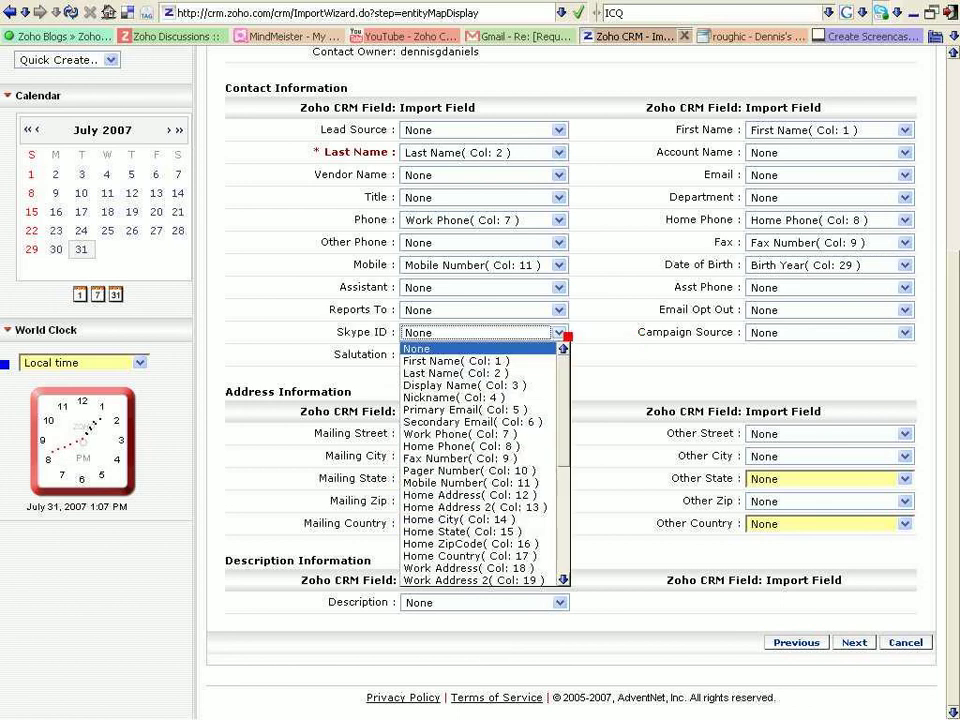
scroll(485, 465, down, 3)
scroll(485, 465, down, 3)
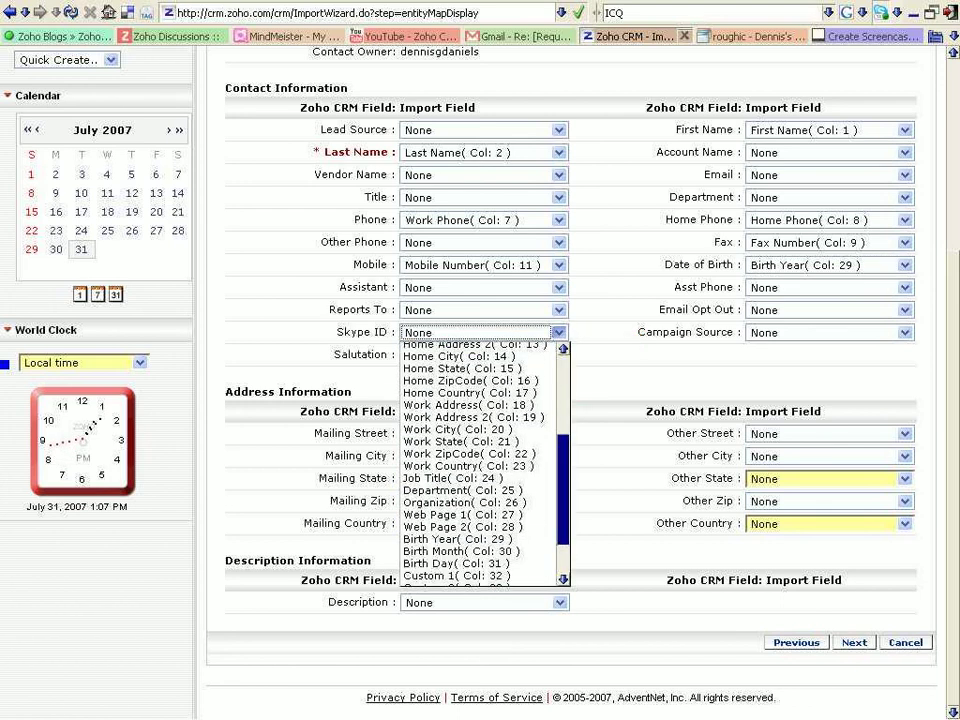
click(621, 392)
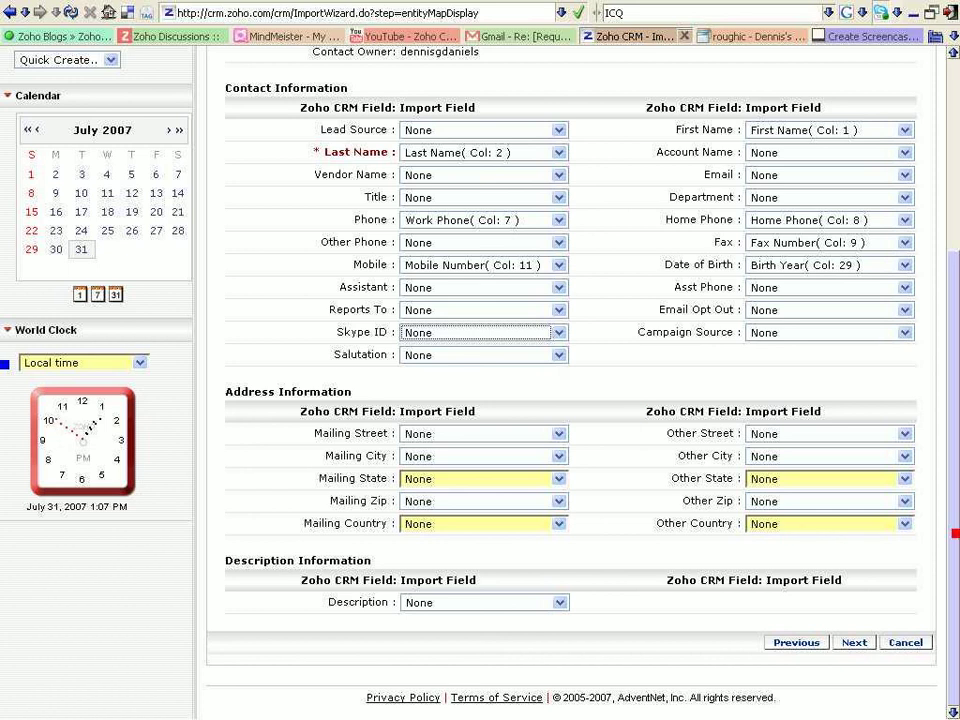
scroll(955, 533, up, 3)
scroll(955, 533, down, 3)
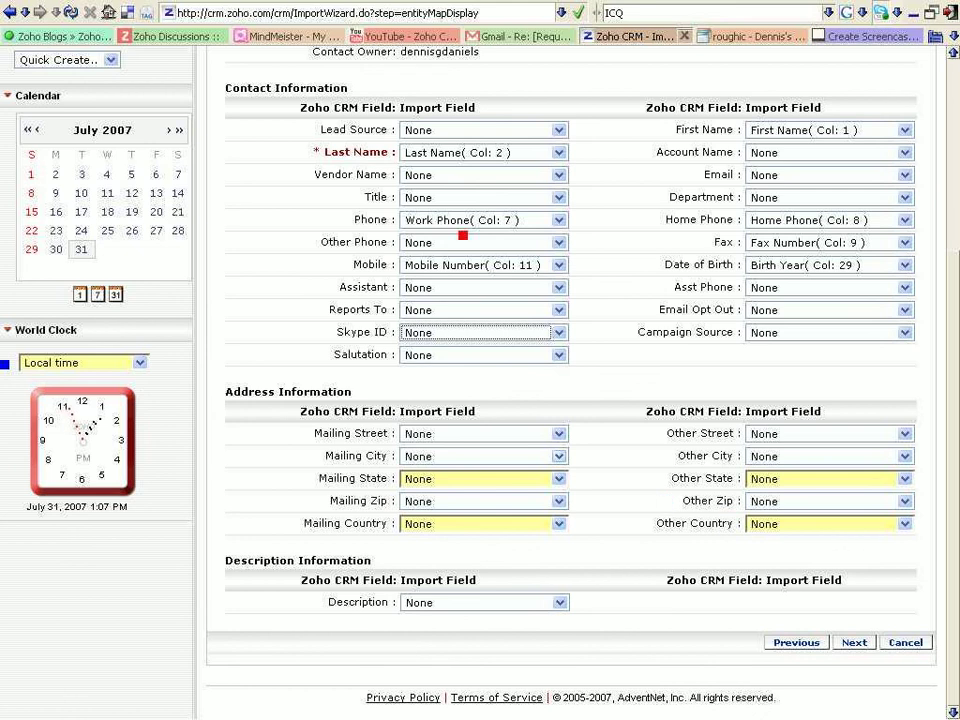
- Map Mailing Street, City and State to Home Address (Col 12), Home Address 2 (Col 13), Home State (Col 15)
click(568, 439)
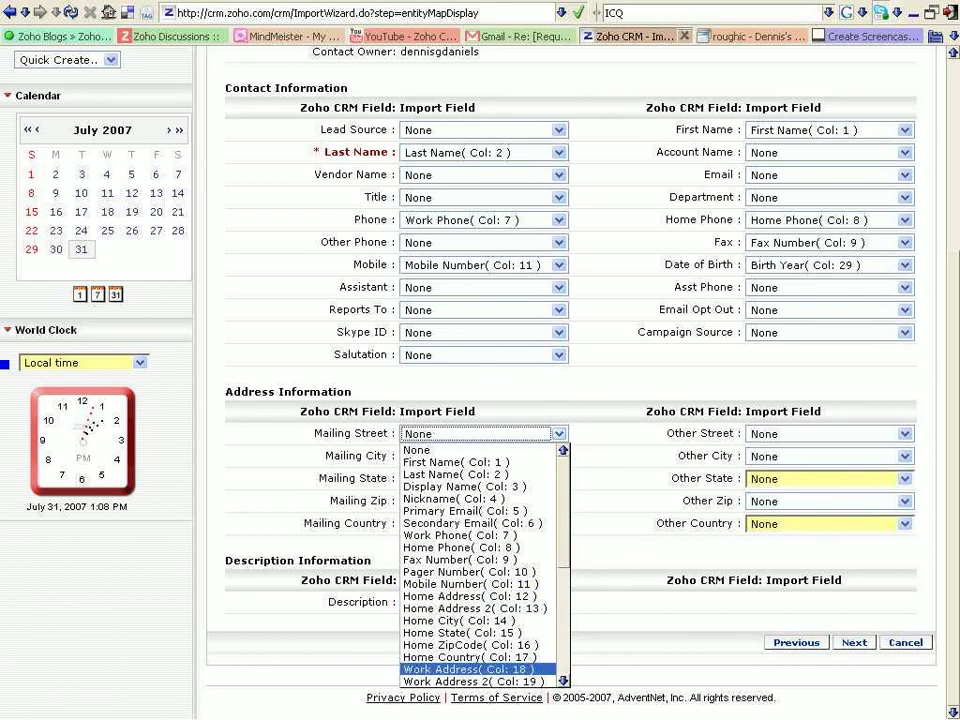
click(548, 670)
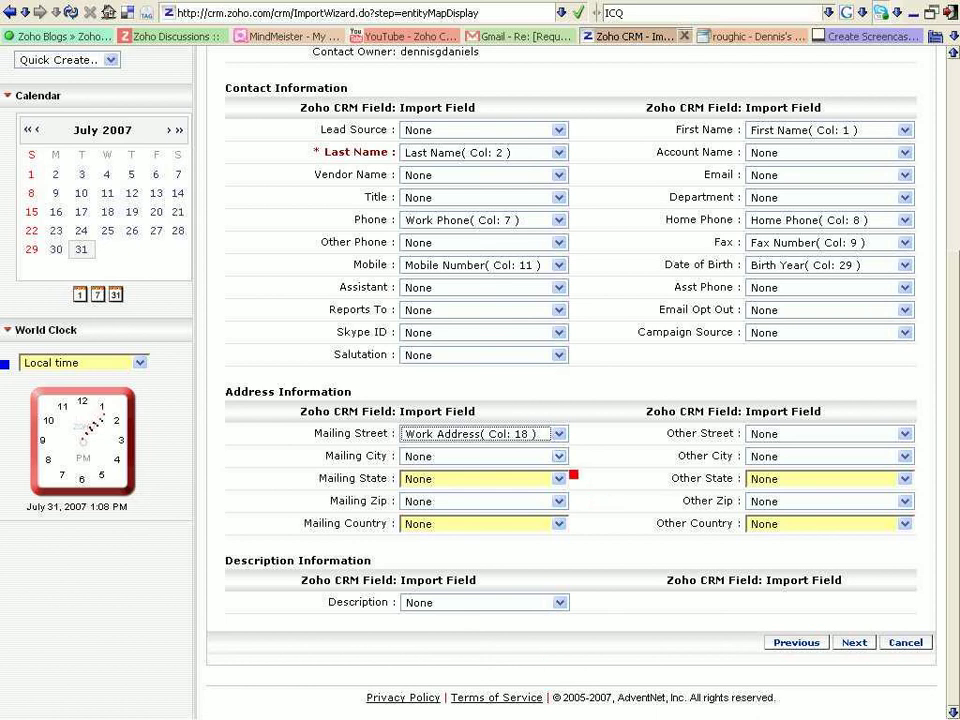
click(559, 434)
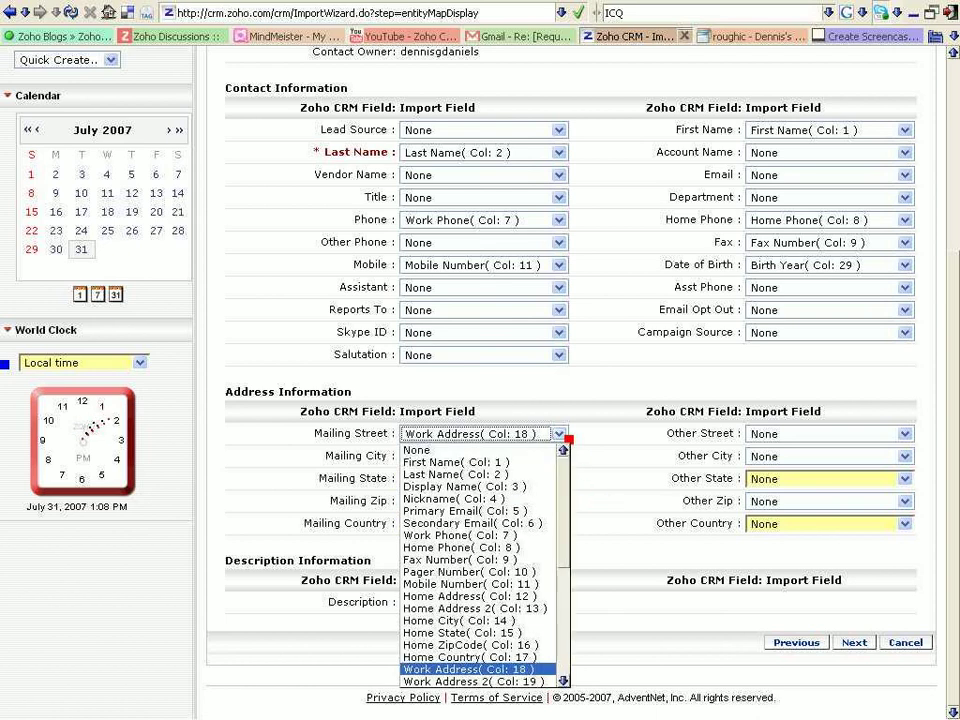
click(470, 596)
click(559, 456)
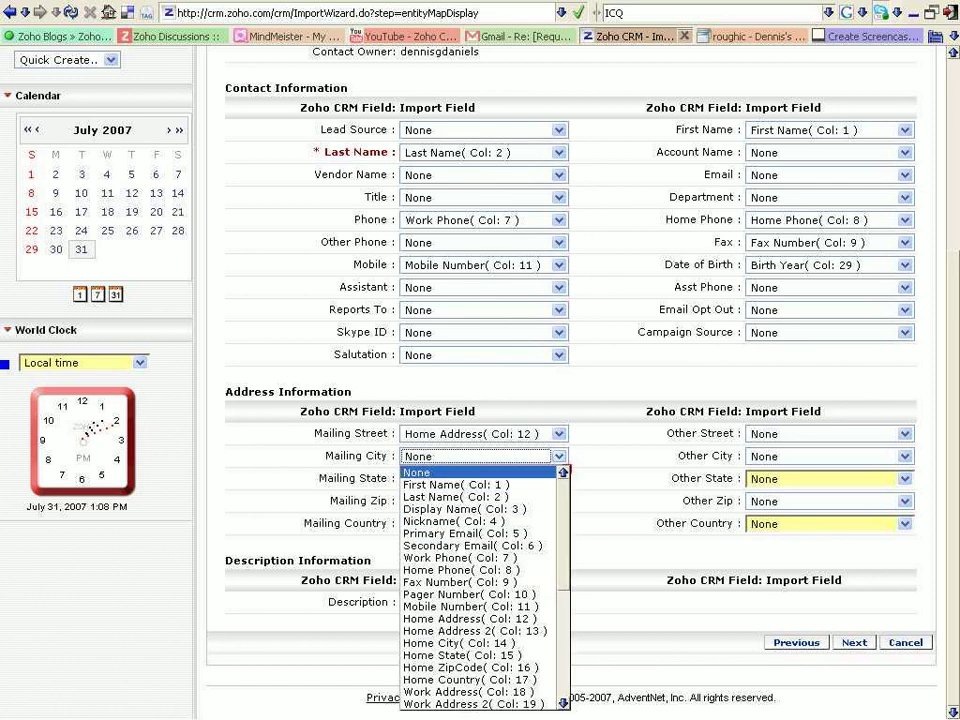
click(470, 631)
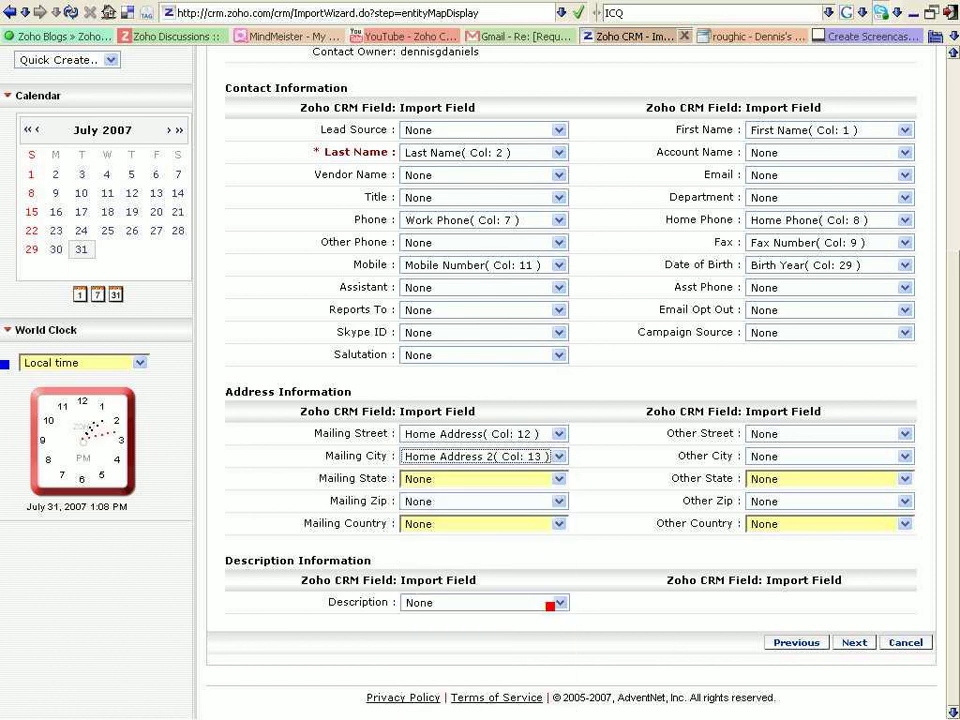
click(559, 479)
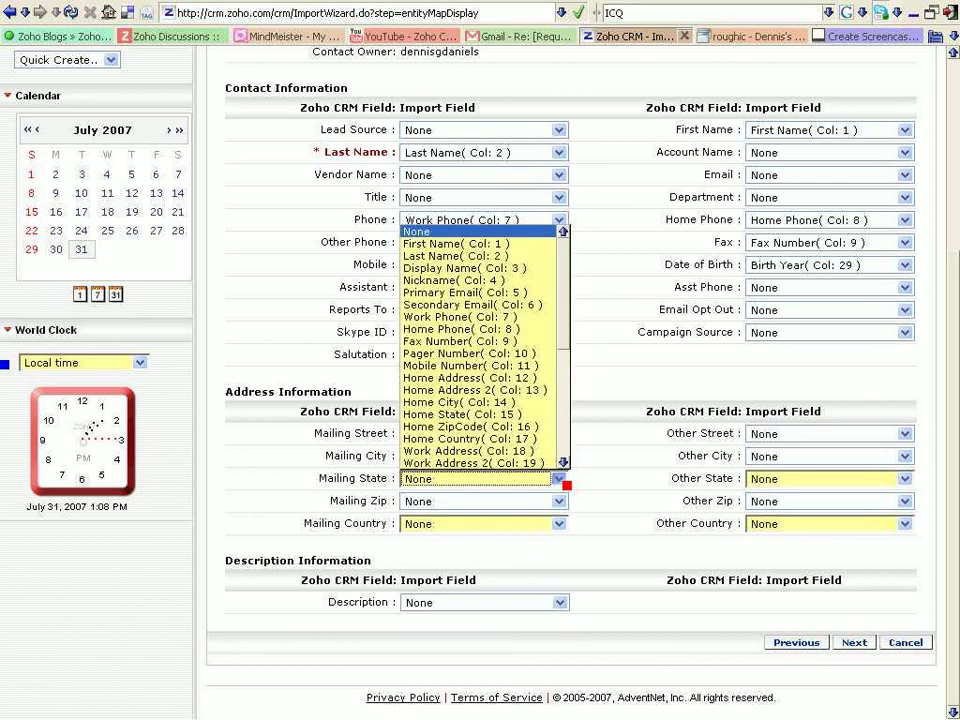
scroll(480, 345, down, 6)
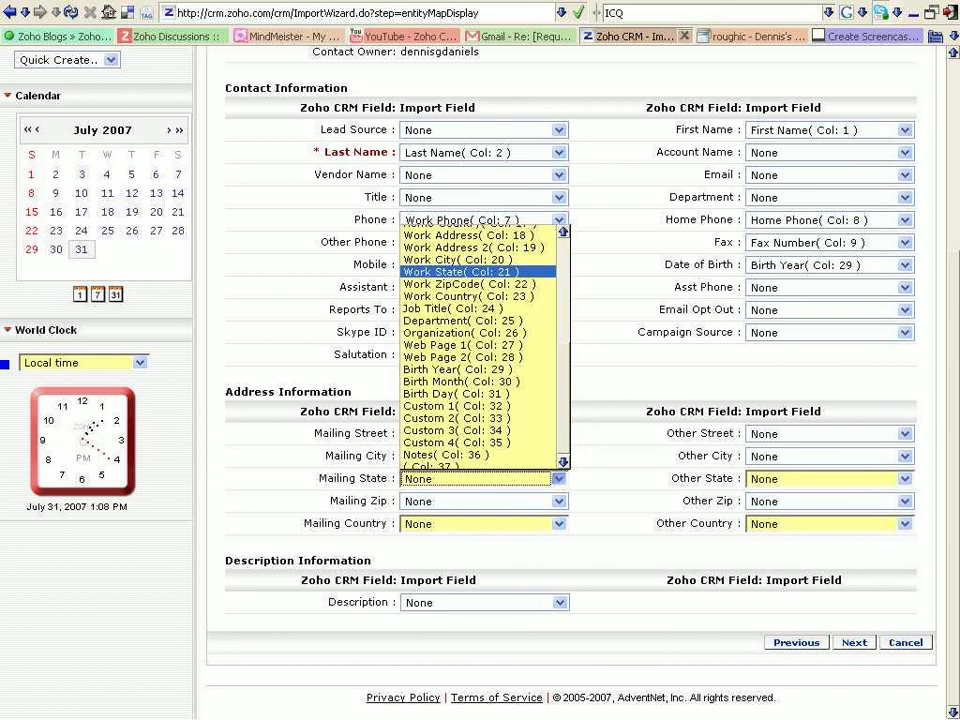
click(470, 271)
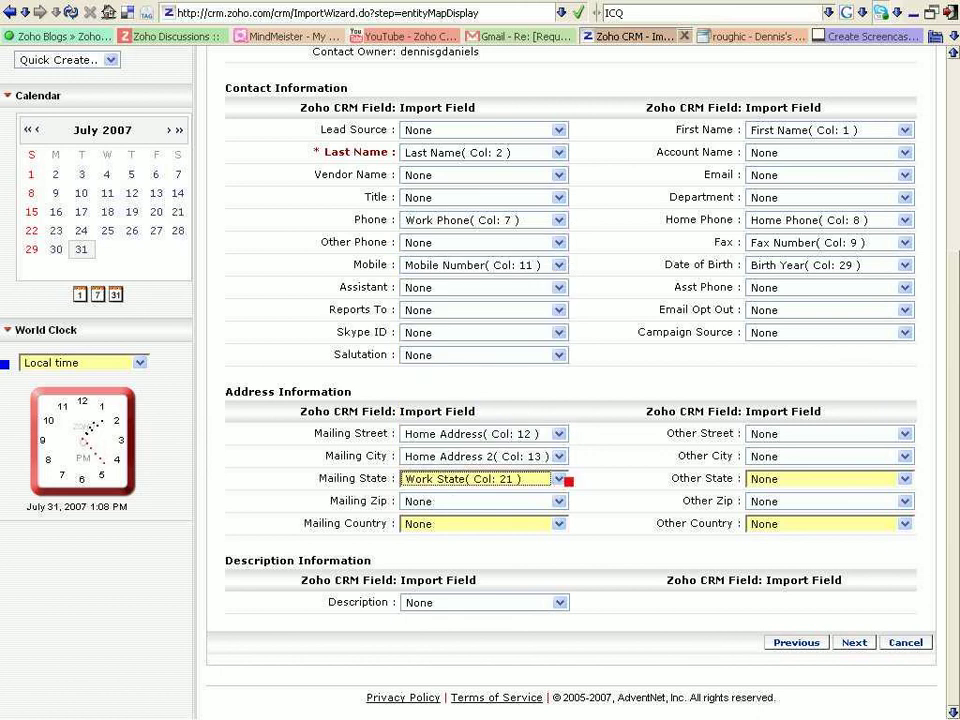
click(555, 482)
scroll(574, 356, up, 2)
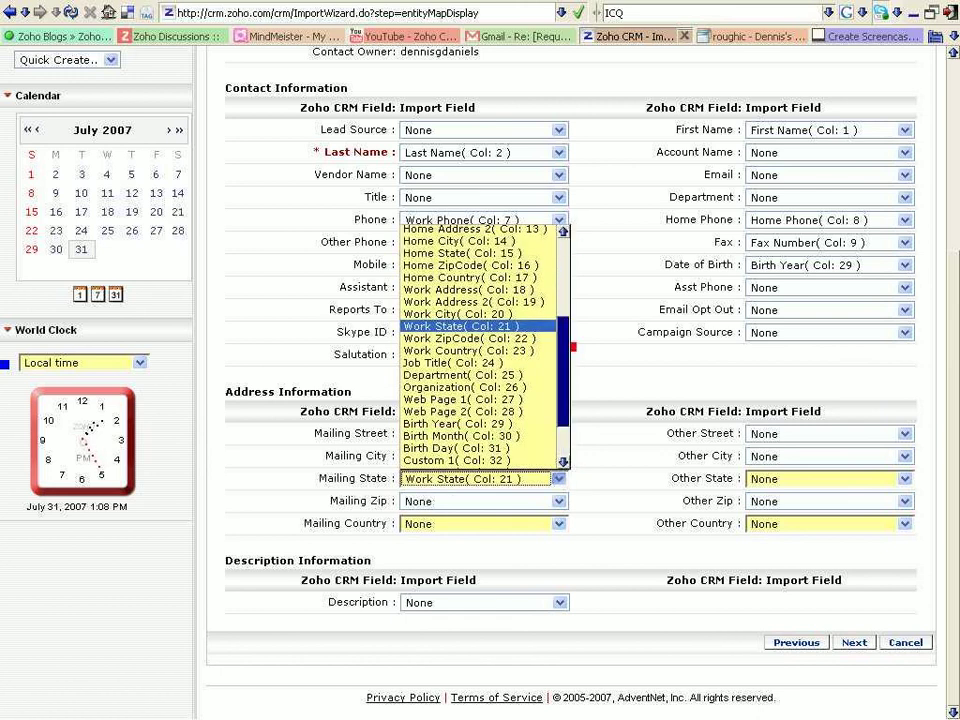
click(496, 270)
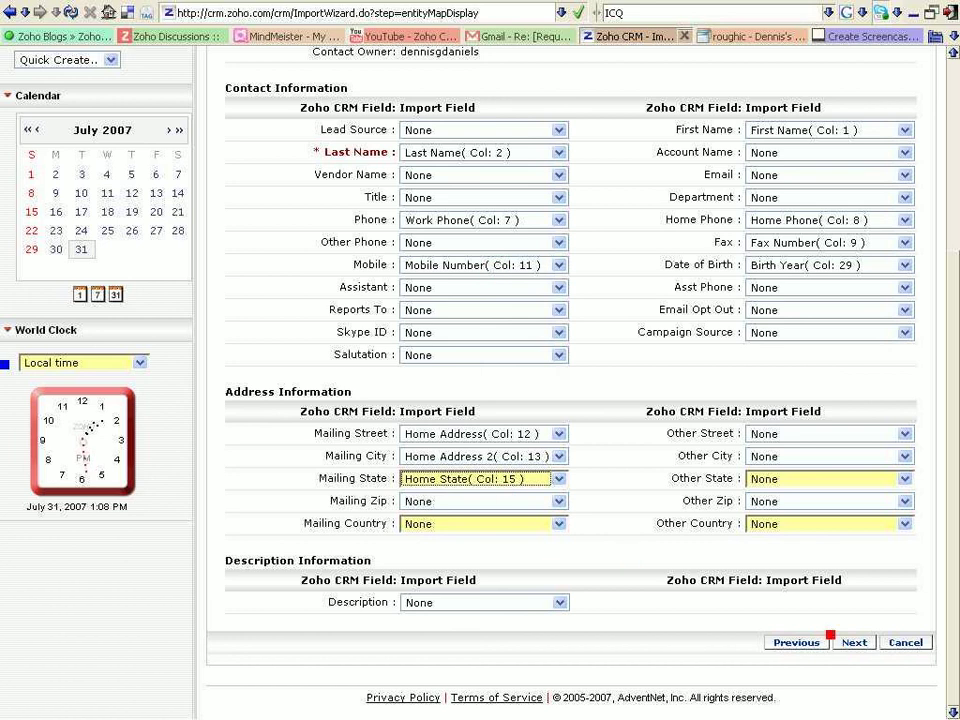
- Advance to Confirm Mapping and review the unmapped columns such as Display Name and Work Address
click(856, 643)
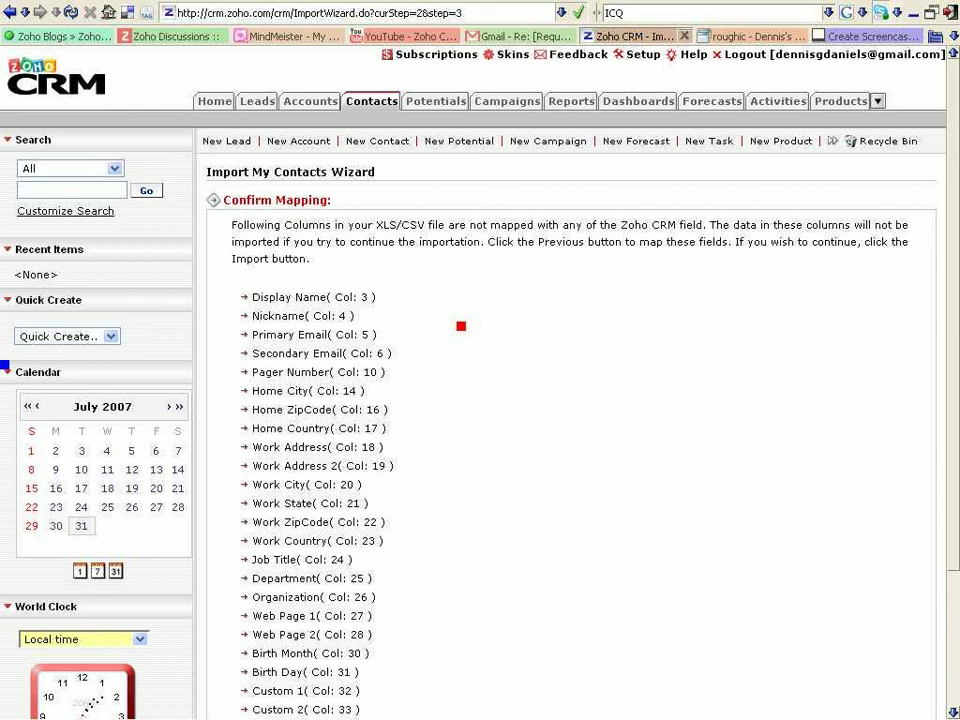
scroll(461, 326, down, 3)
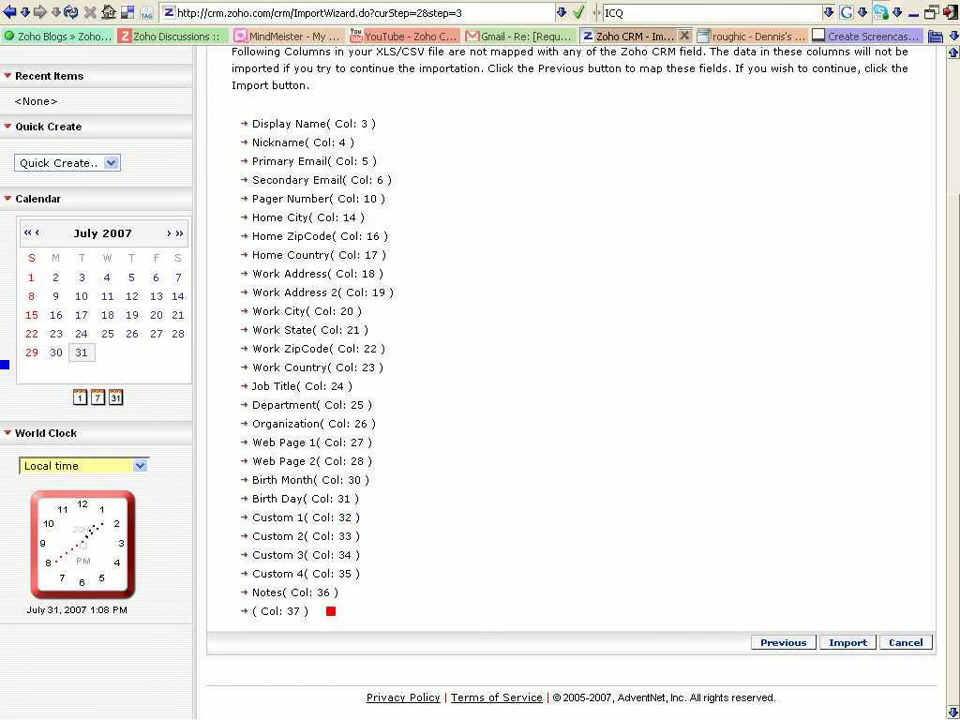
scroll(564, 321, up, 3)
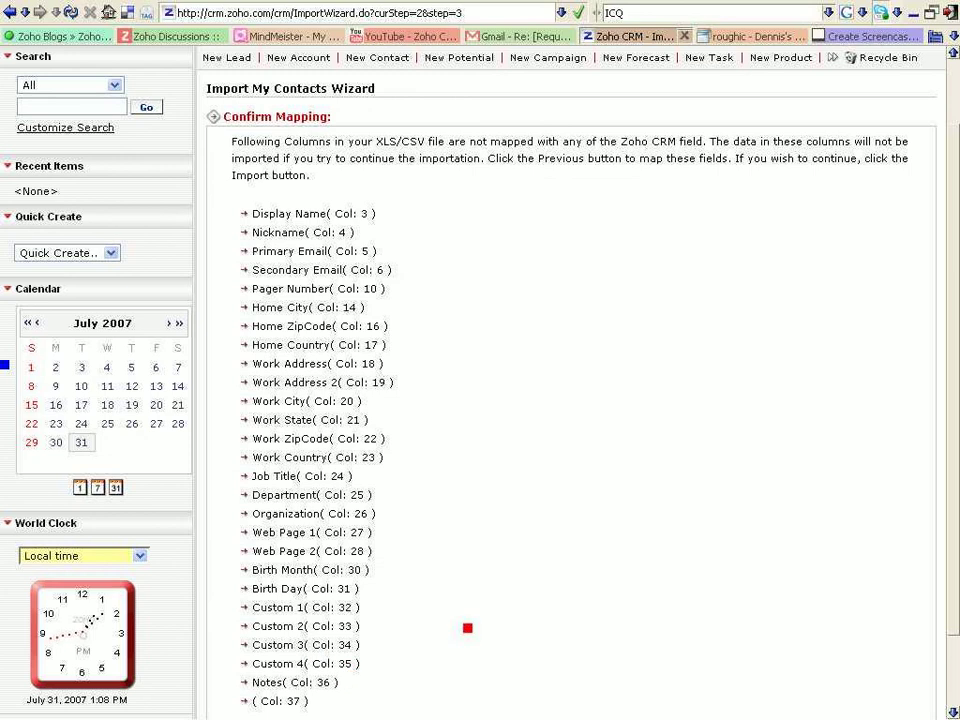
scroll(462, 584, down, 3)
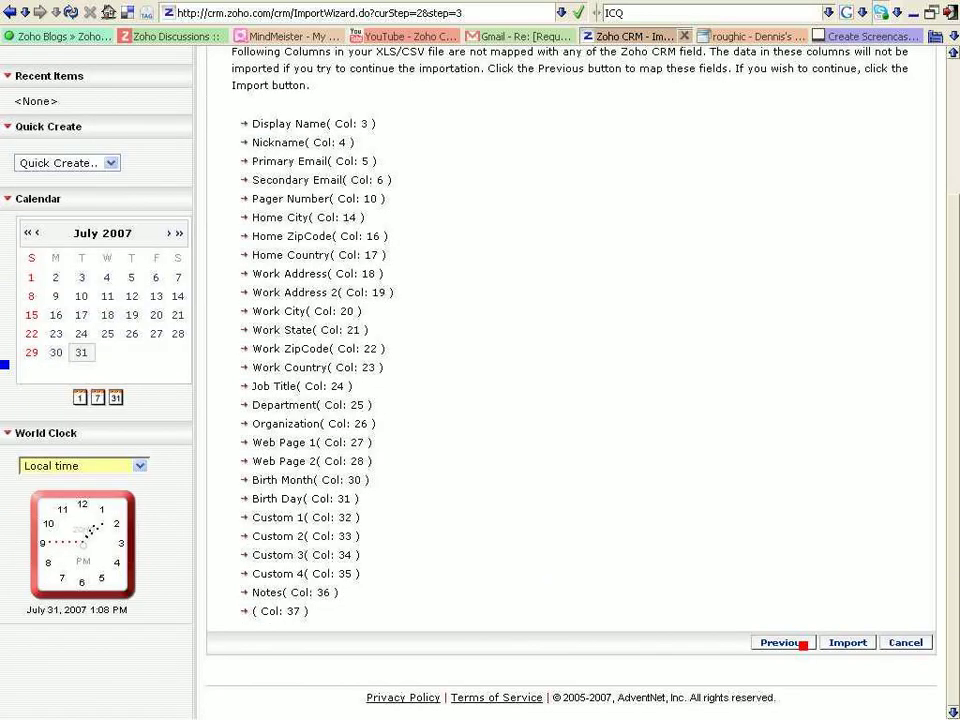
- Import the contacts (18 added, rows 18 and 20 ignored) and open the All Contacts list
click(845, 643)
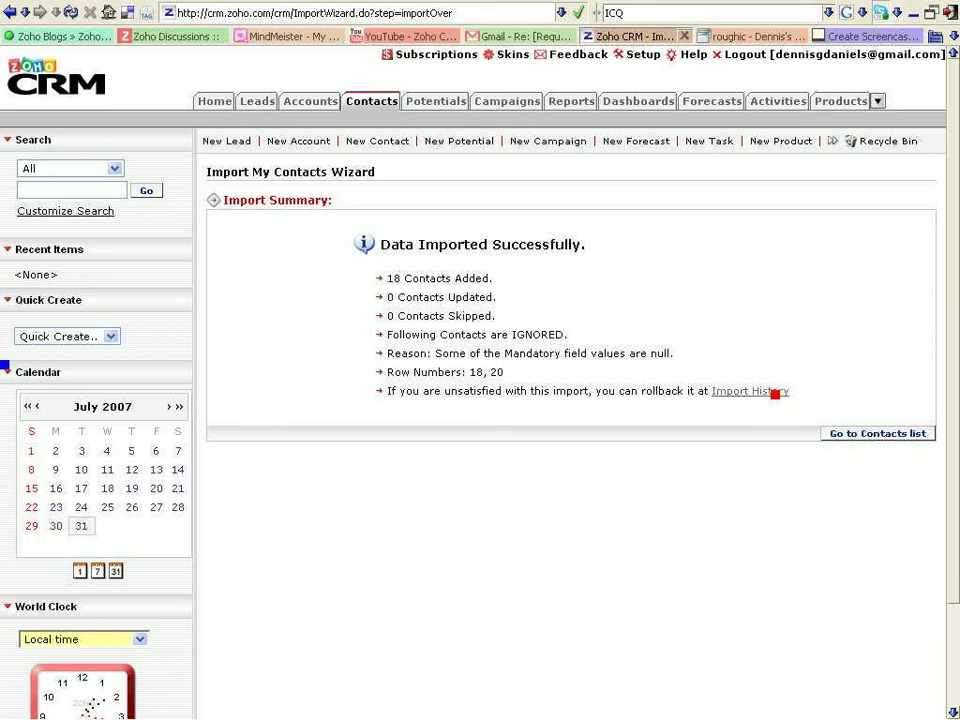
click(886, 434)
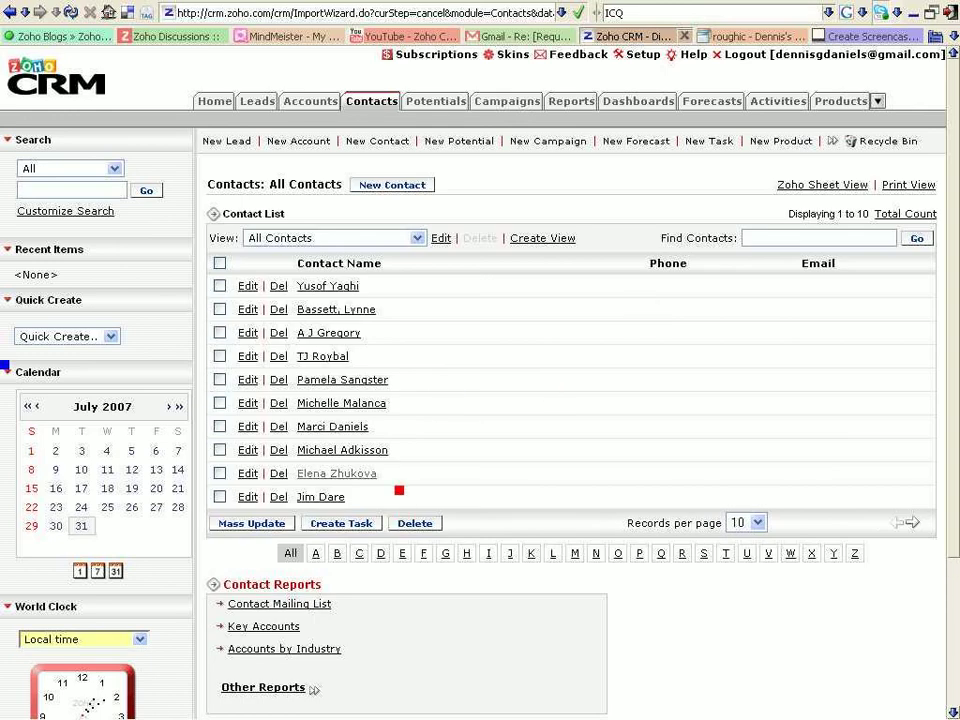
- Scroll down the Contacts page to reveal the Contact Tools box
drag(957, 413, 955, 540)
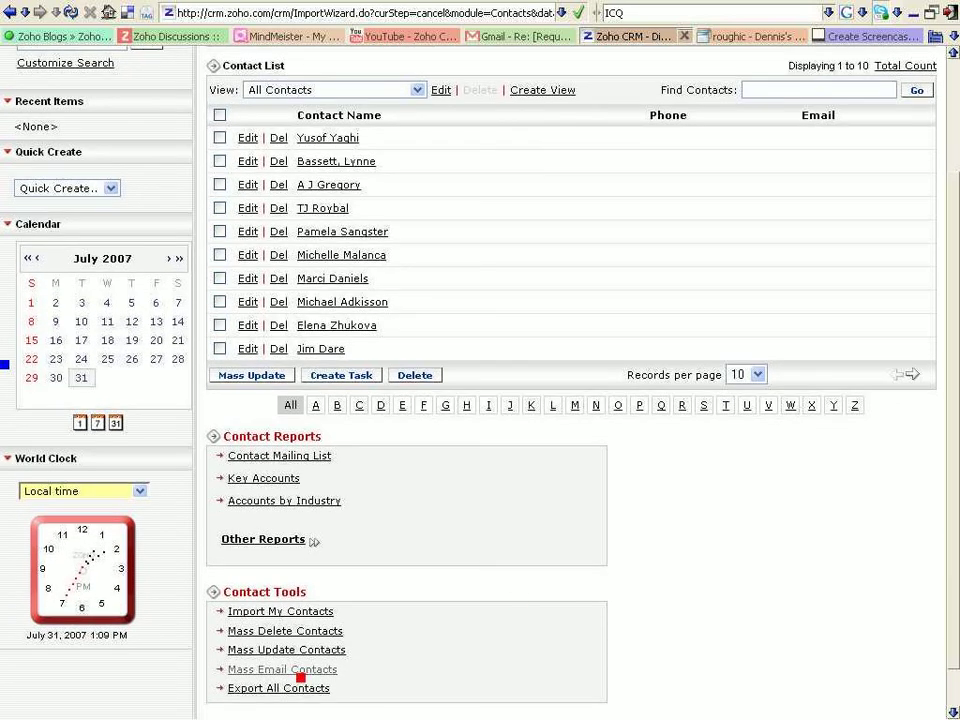
- Try Mass Email Contacts, see that it is paid-only, and return to the contact list
click(300, 675)
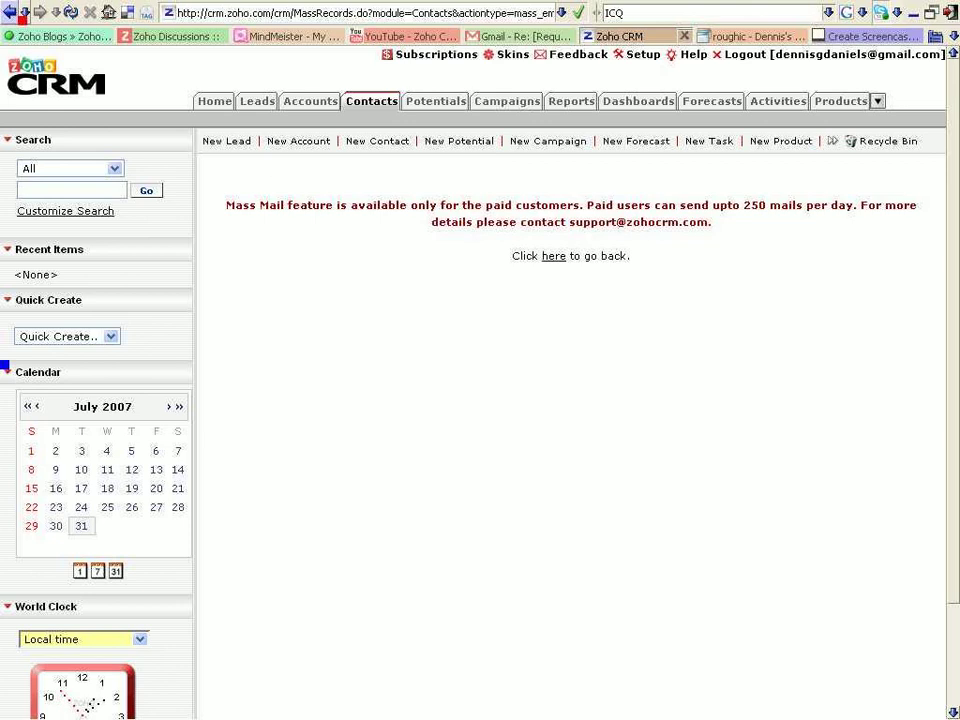
click(21, 18)
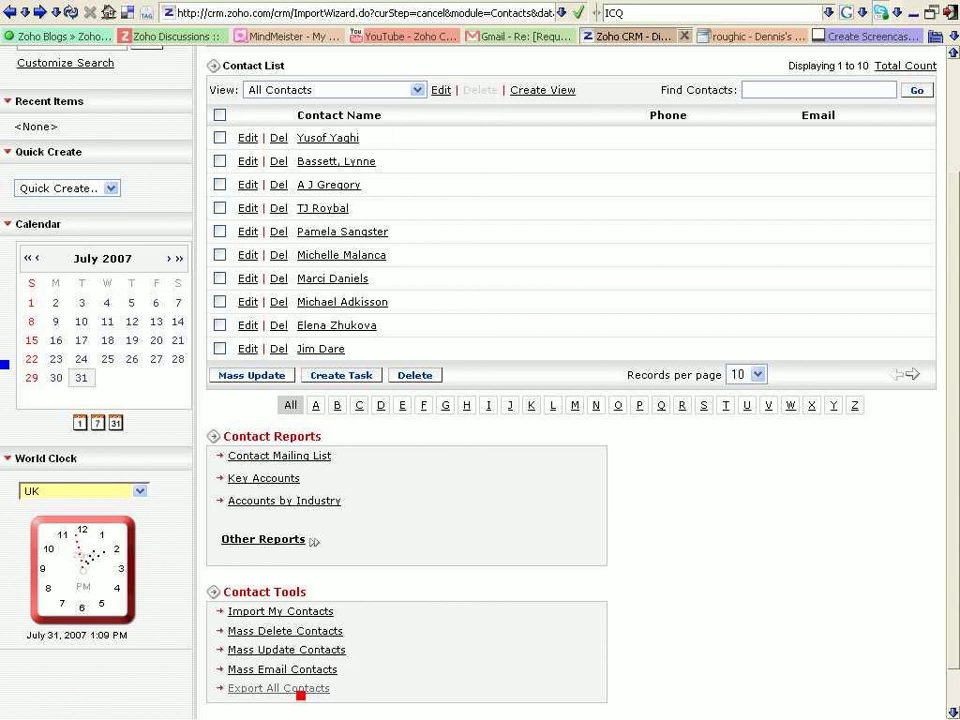
- Export all contacts and save Contacts_1185872999398.csv to the Desktop
click(300, 692)
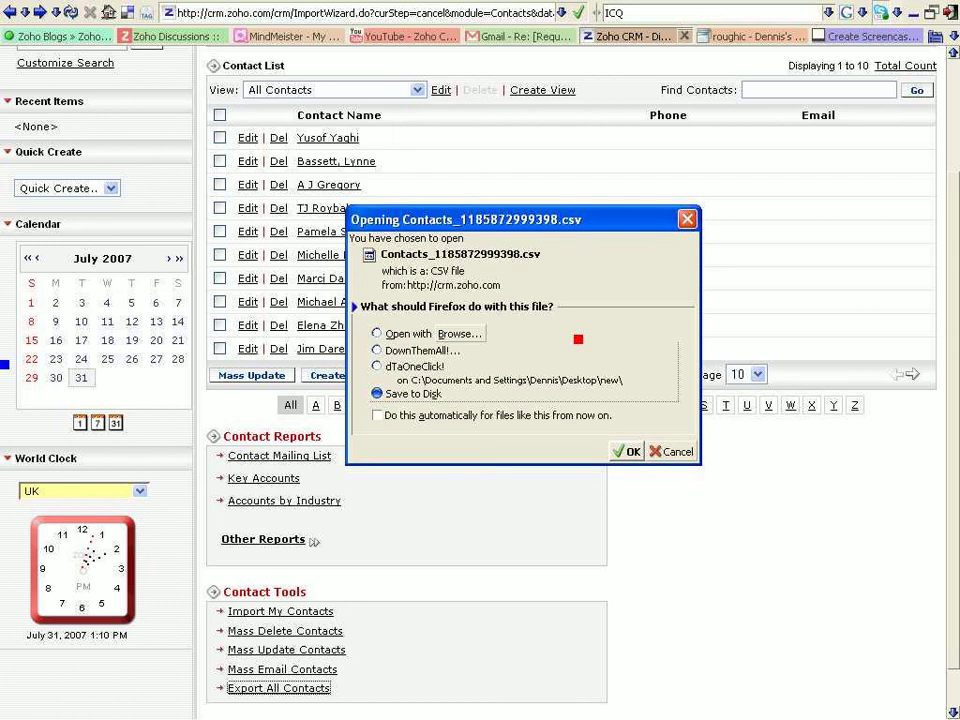
click(630, 452)
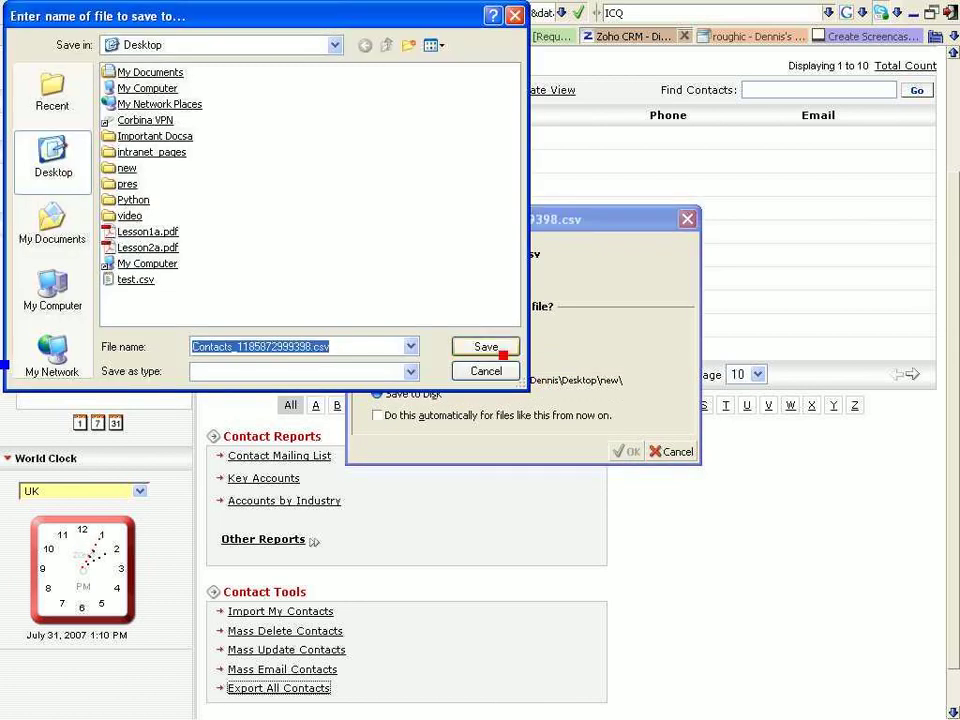
click(480, 349)
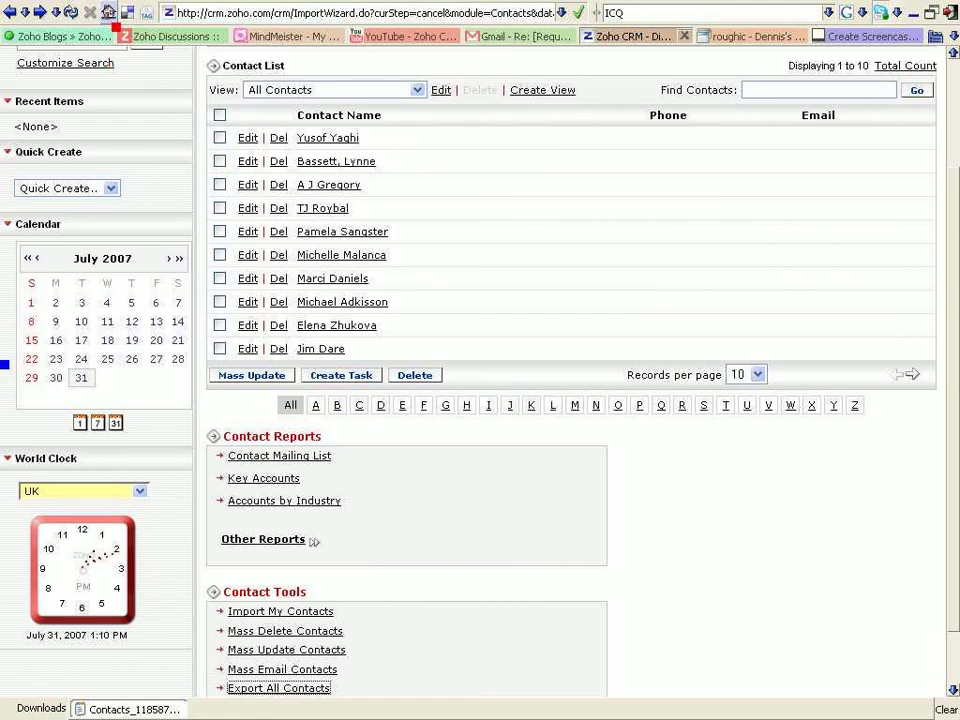
- Reveal the desktop and open the exported Contacts CSV with OpenOffice Calc (scalc)
key(super)
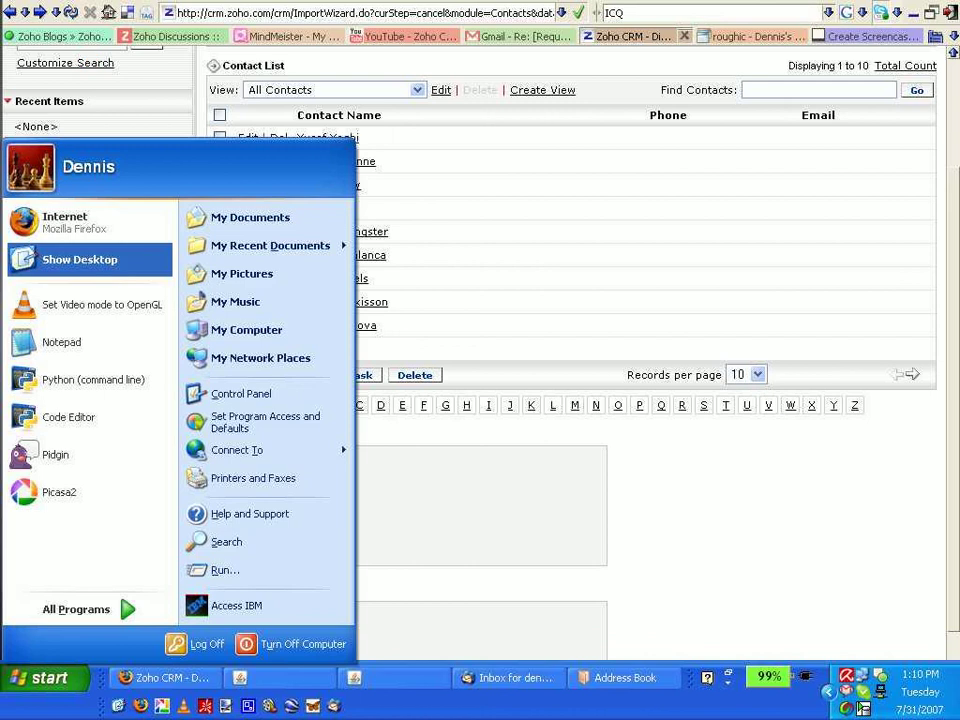
key(Return)
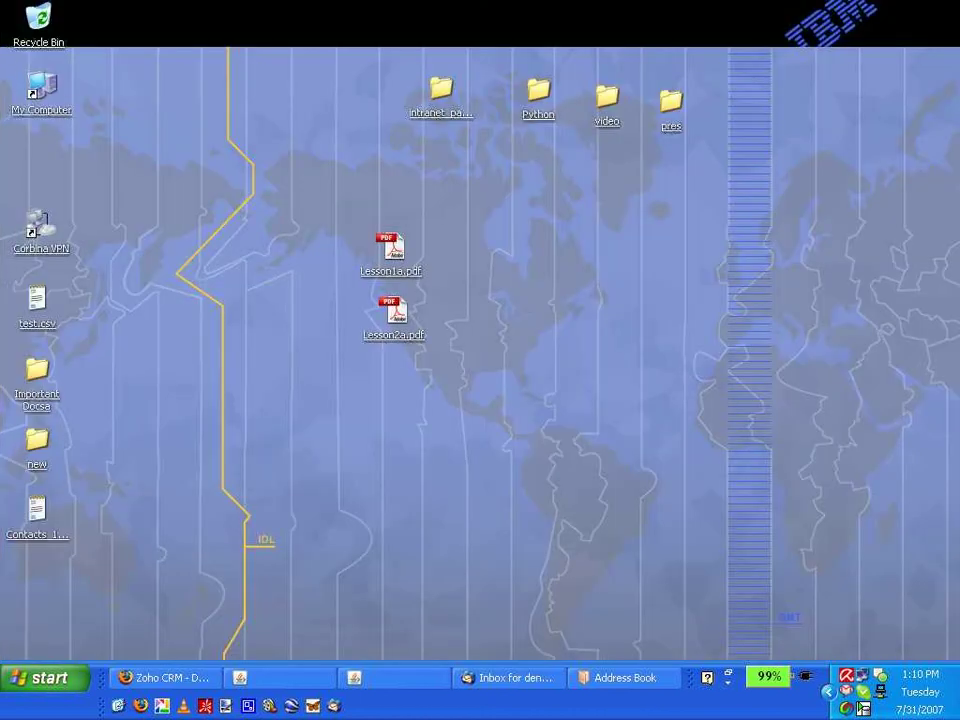
click(37, 510)
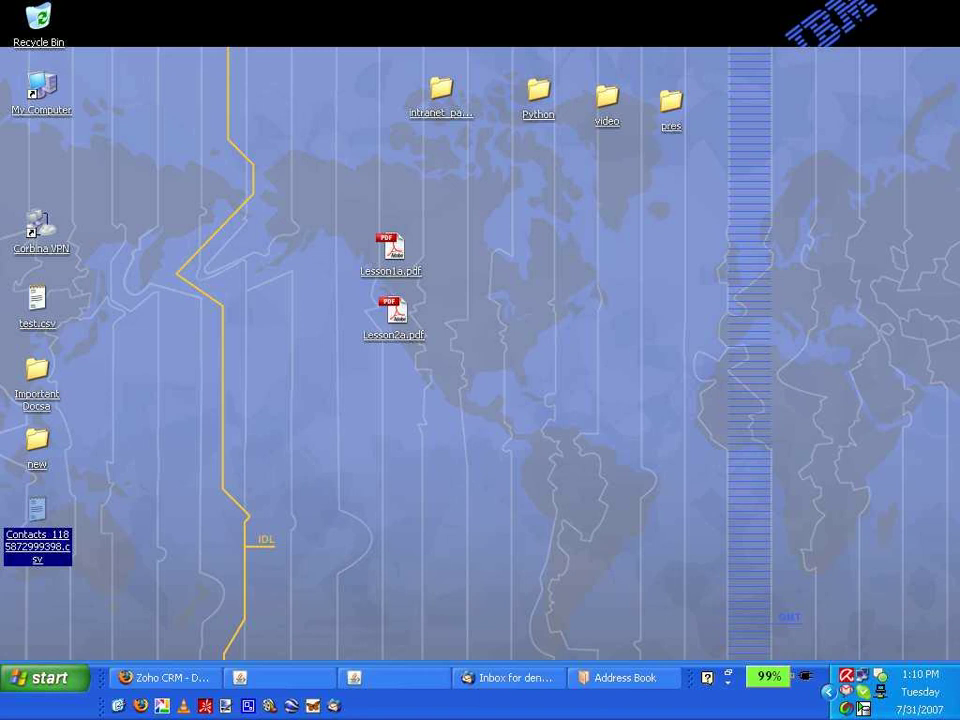
right_click(38, 510)
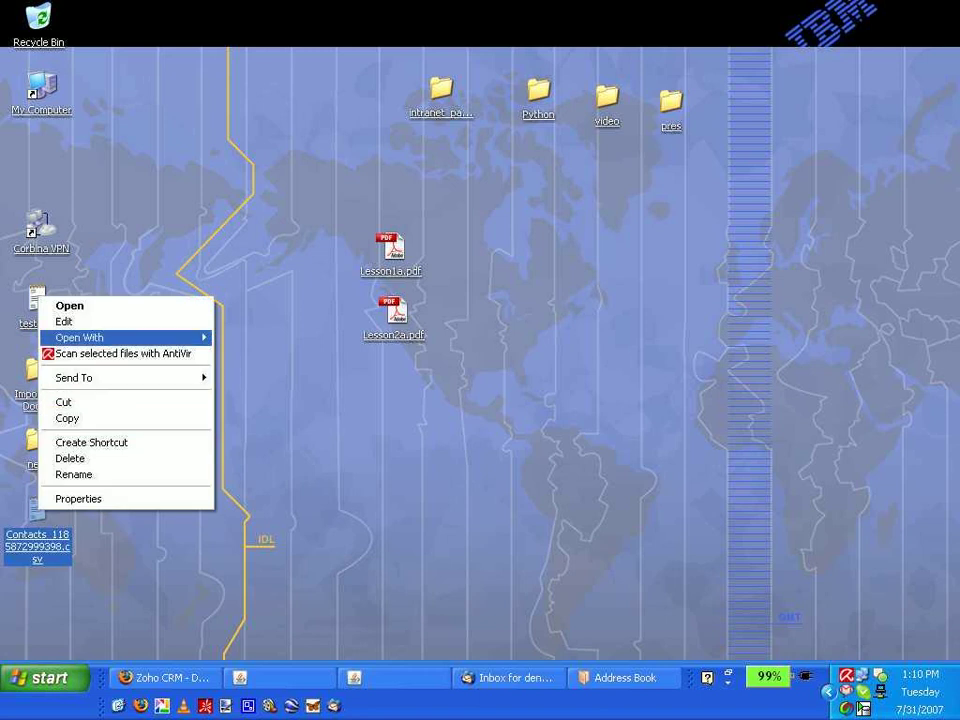
mouse_move(120, 337)
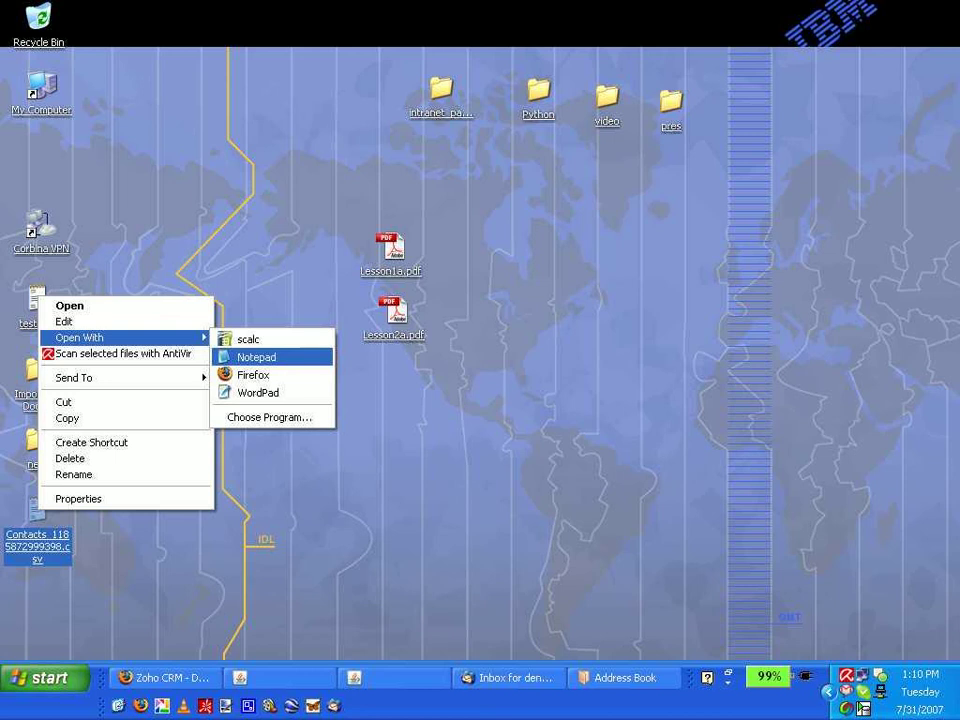
click(250, 339)
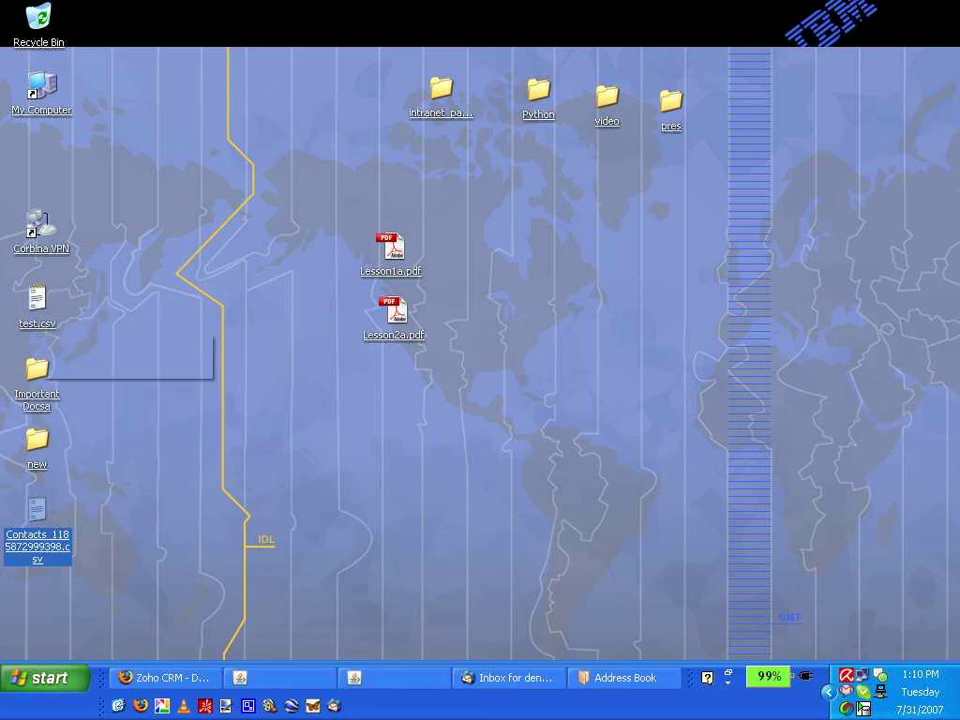
- Open test.csv with OpenOffice Calc (scalc) as well
right_click(40, 303)
mouse_move(130, 345)
click(250, 345)
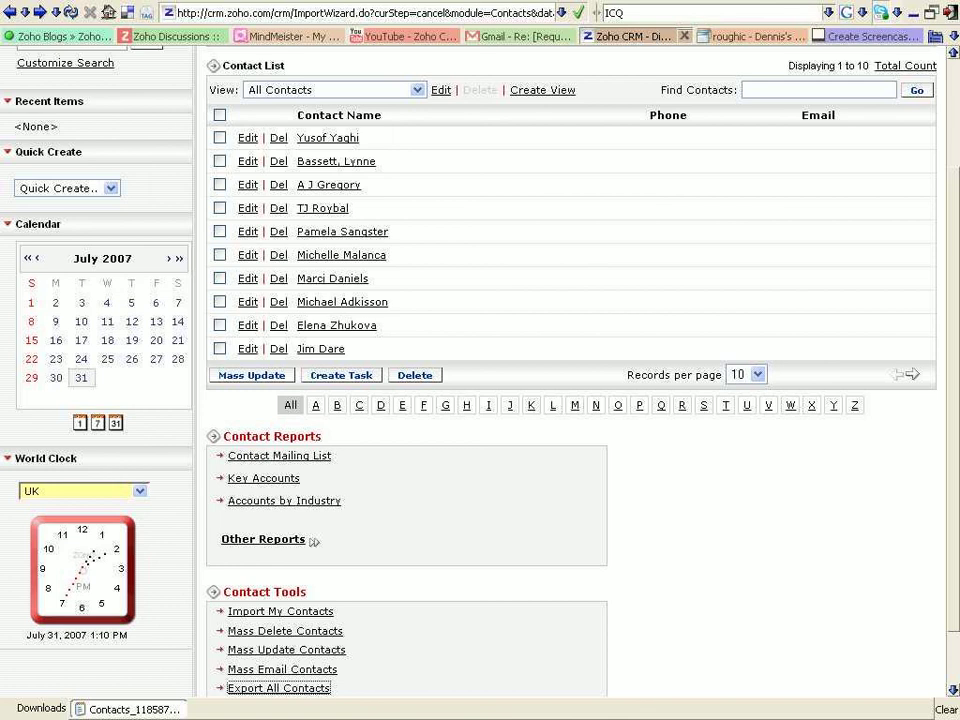
- Wait for Calc's comma-separated Text Import preview of test.csv to appear over Firefox
scroll(313, 470, down, 2)
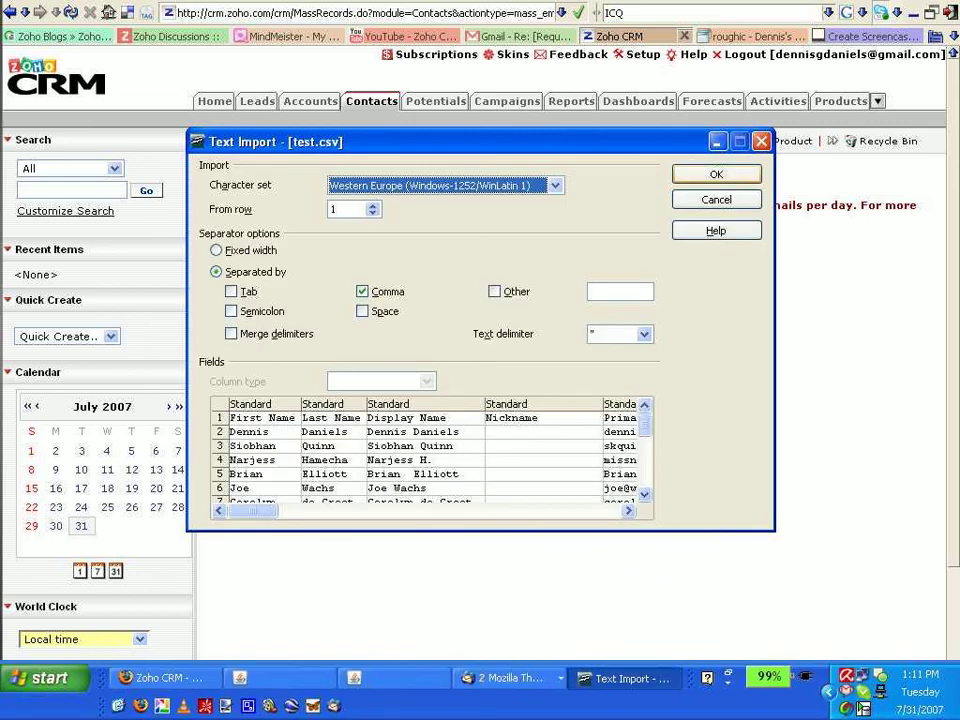
- Accept test.csv's import settings and bring up the Contacts CSV comma-separated import preview
click(716, 200)
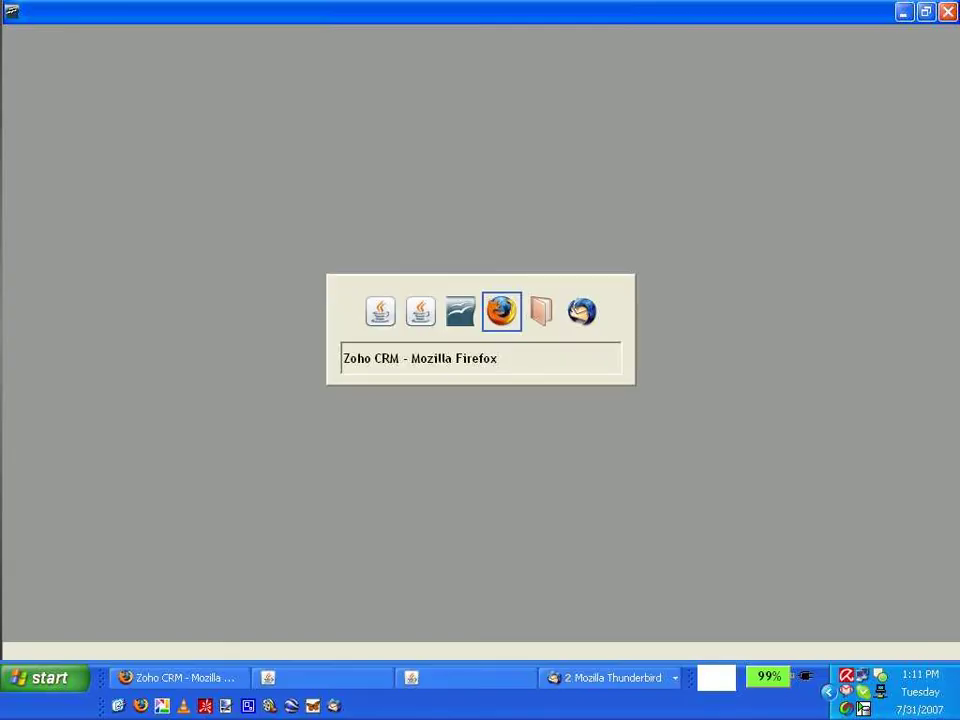
key(alt+Tab)
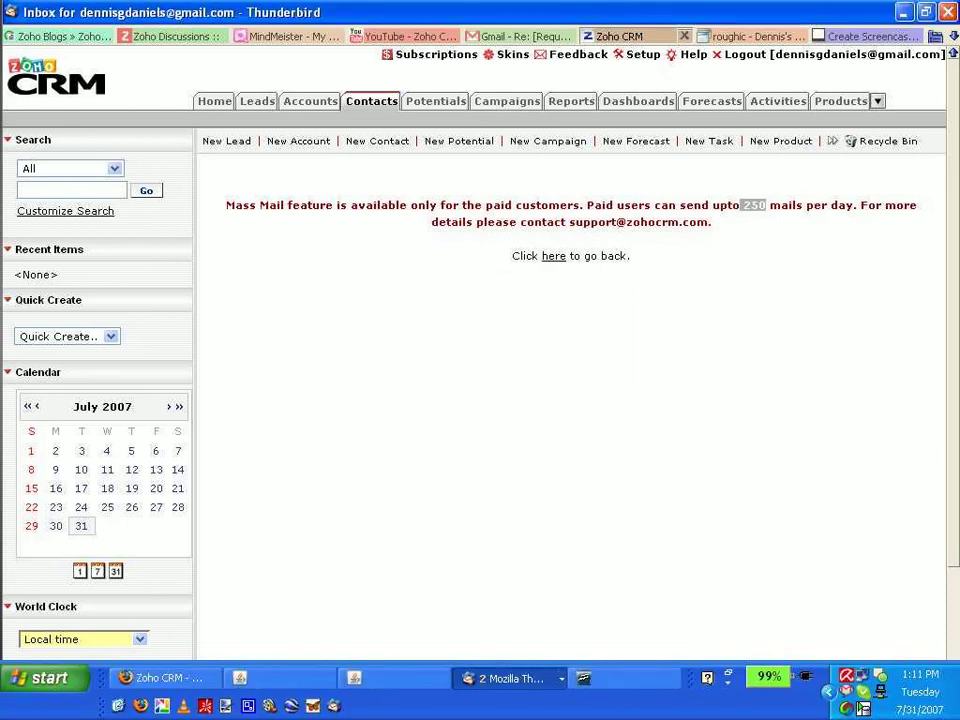
key(alt+Tab)
key(alt+Tab)
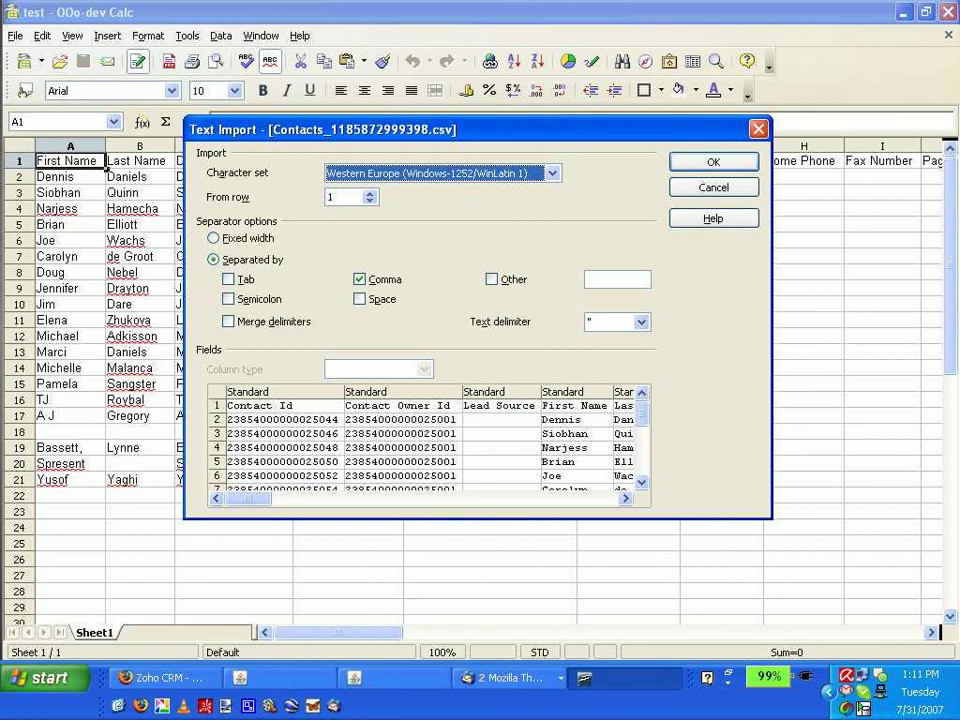
key(Return)
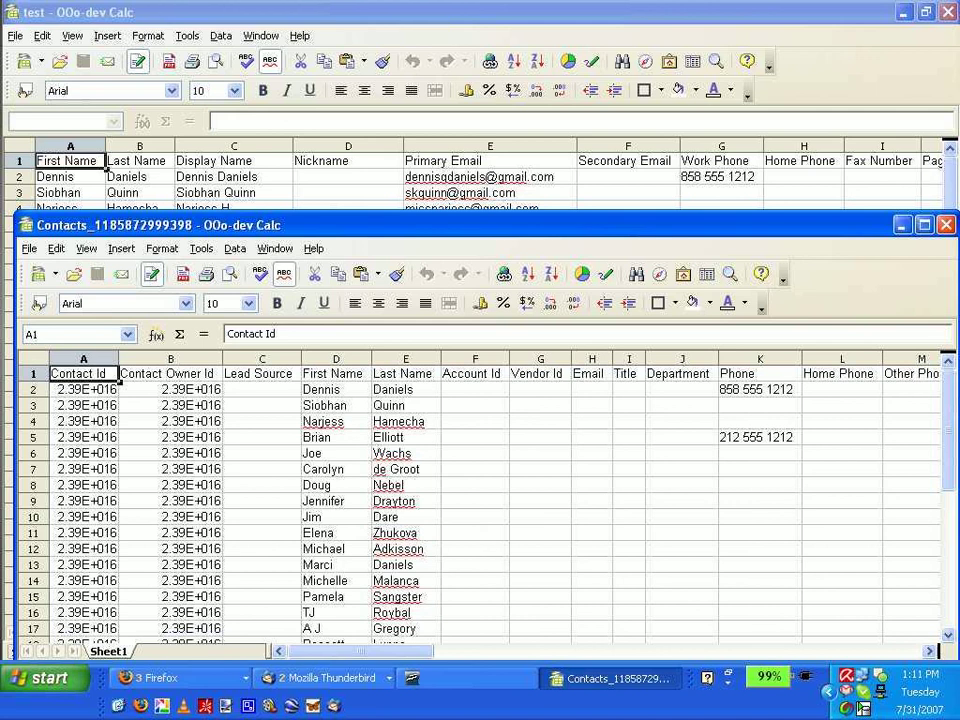
key(alt+Tab)
key(alt+Tab)
key(alt+Tab)
key(alt+Tab)
key(alt+Tab)
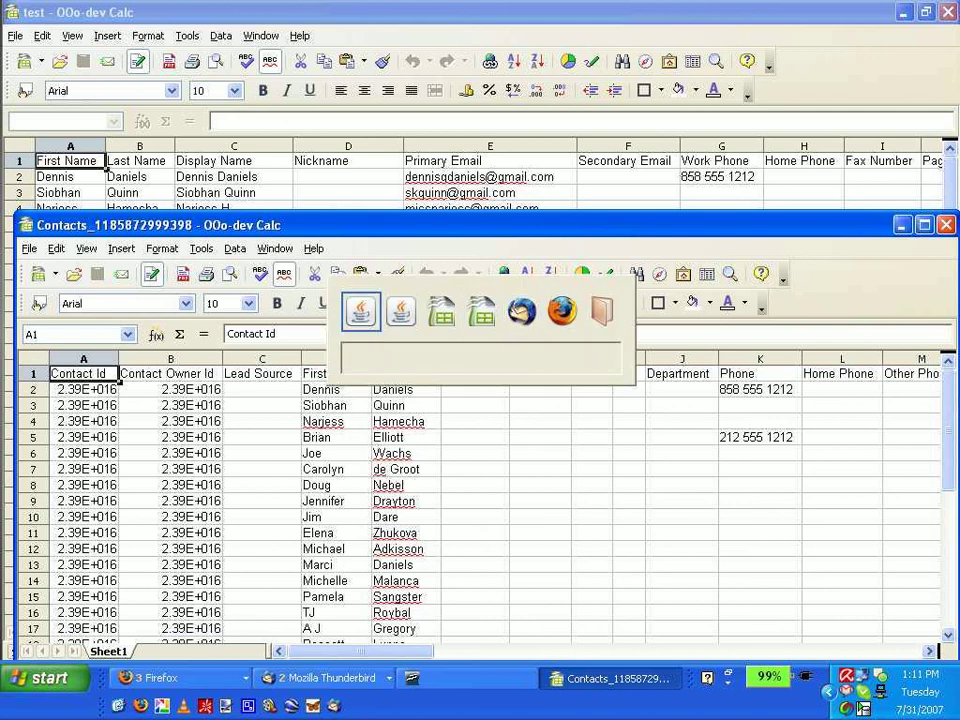
key(alt+Tab)
key(alt+Tab)
key(alt+Tab)
key(alt+Tab)
key(alt+Tab)
key(alt+Tab)
key(alt+Tab)
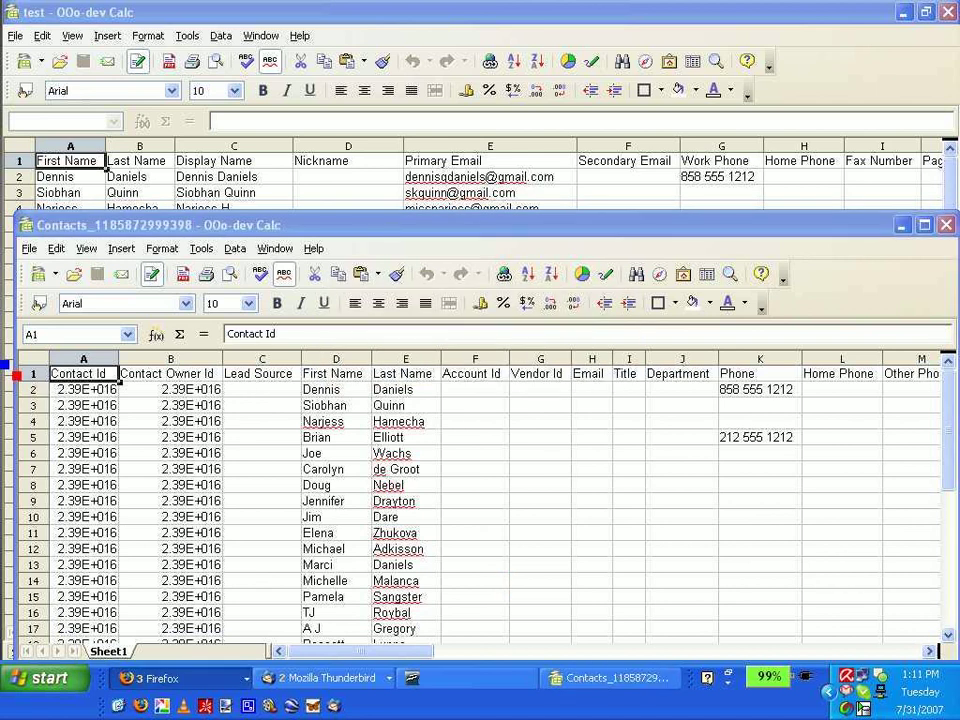